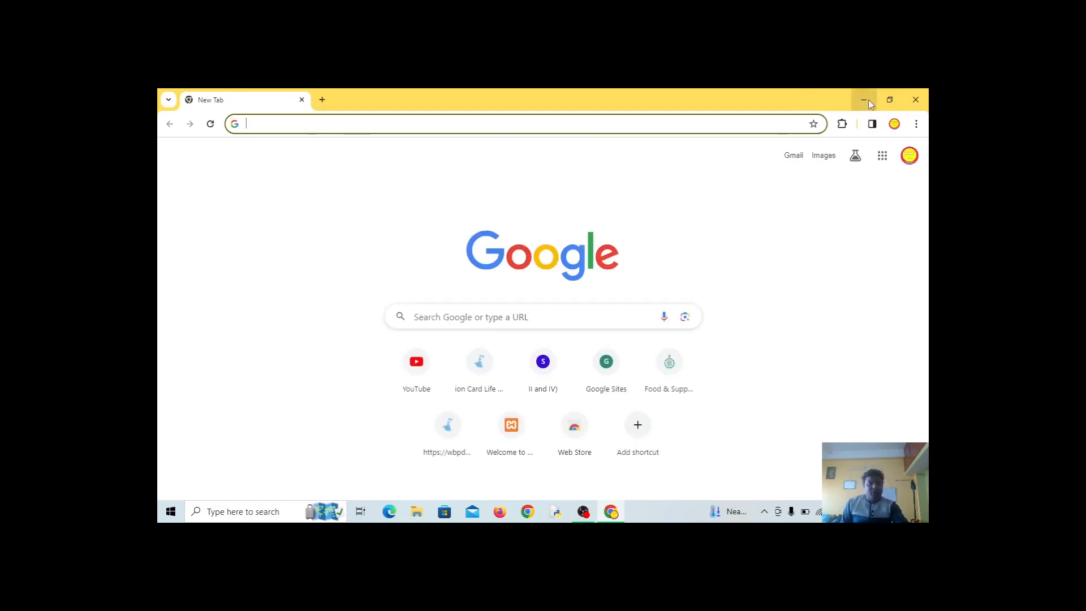
Launch XAMPP Control Panel, start Apache and MySQL, then close the panel
{"action": "left_click", "coordinate": [215, 512]}
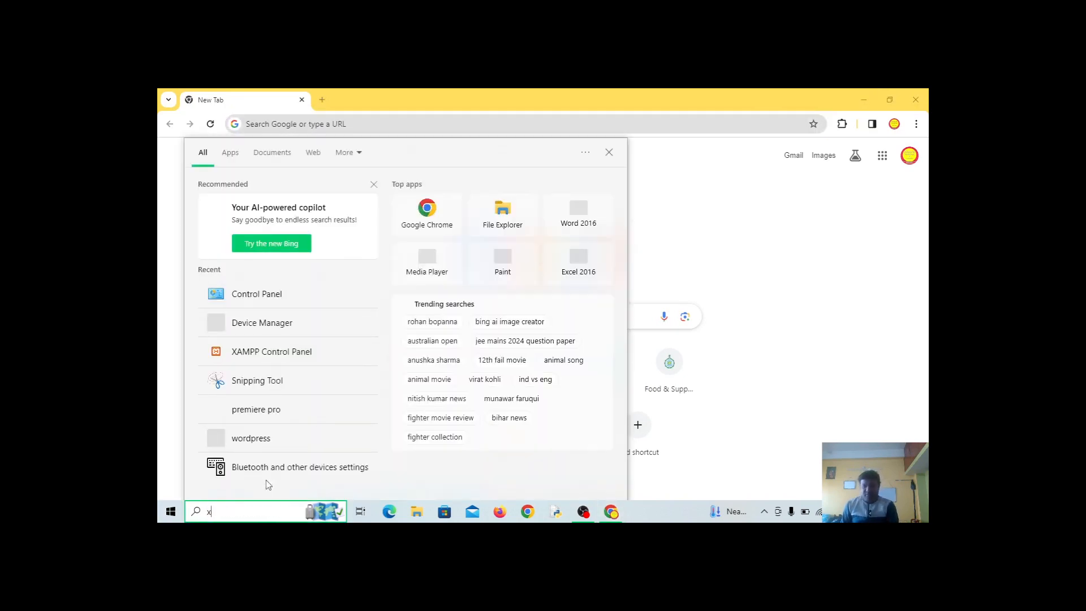
{"action": "type", "text": "xampp"}
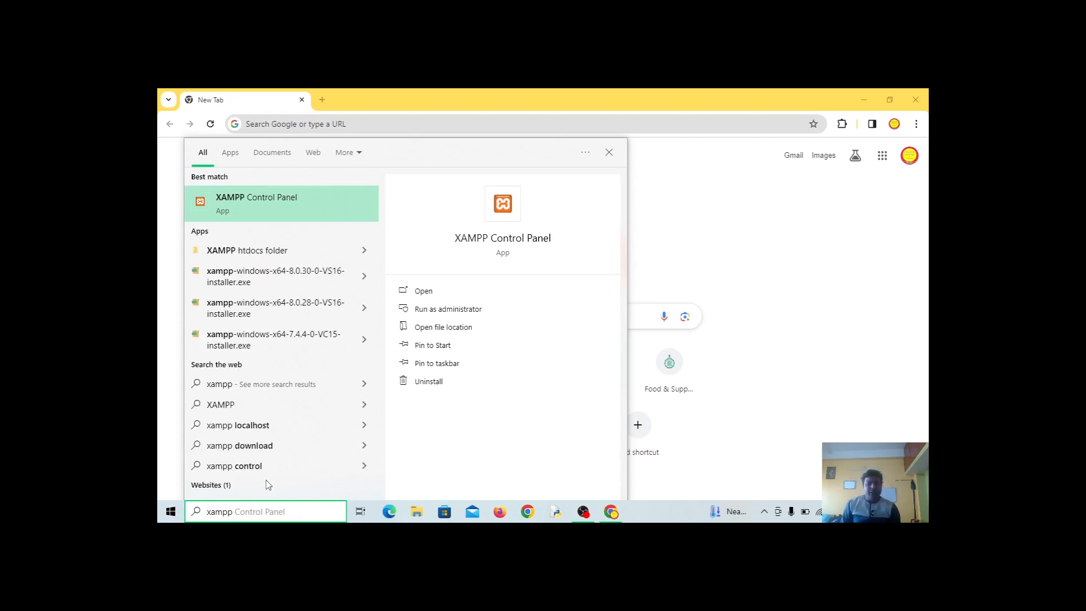
{"action": "key", "text": "Return"}
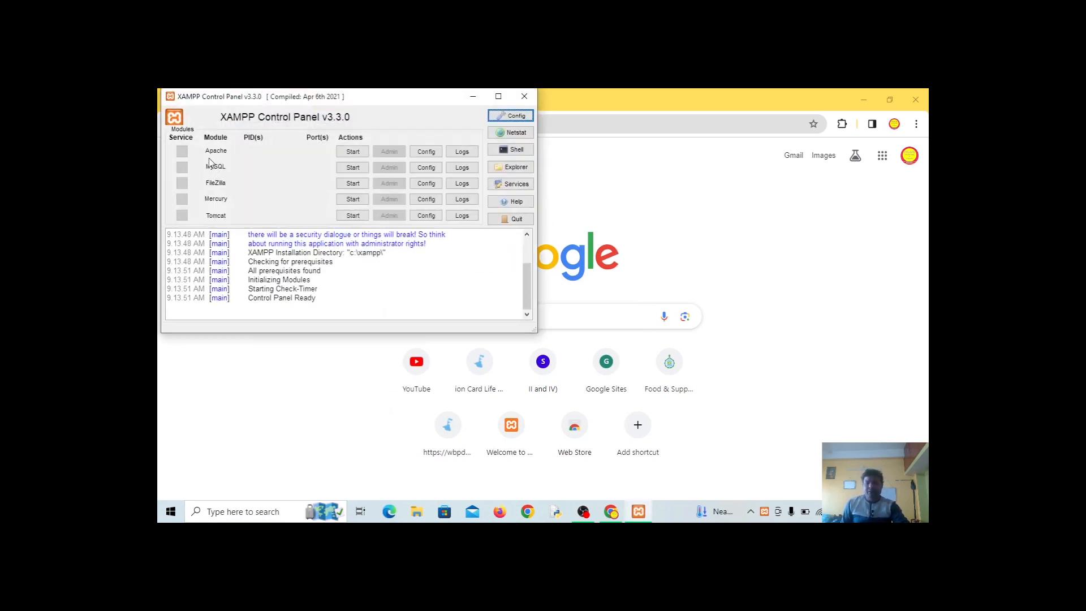
{"action": "left_click", "coordinate": [352, 153]}
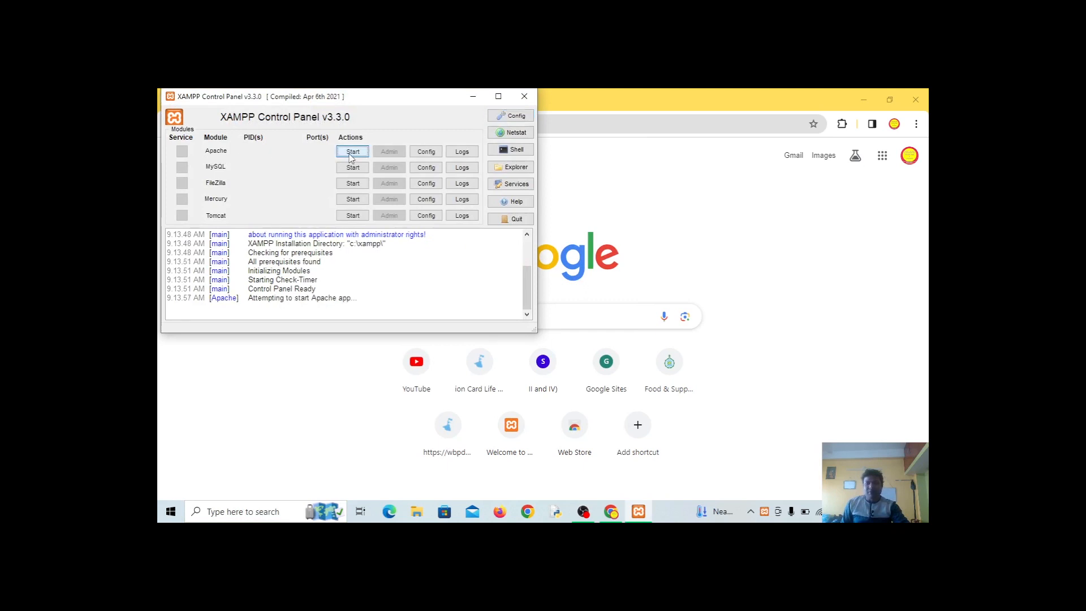
{"action": "left_click", "coordinate": [354, 169]}
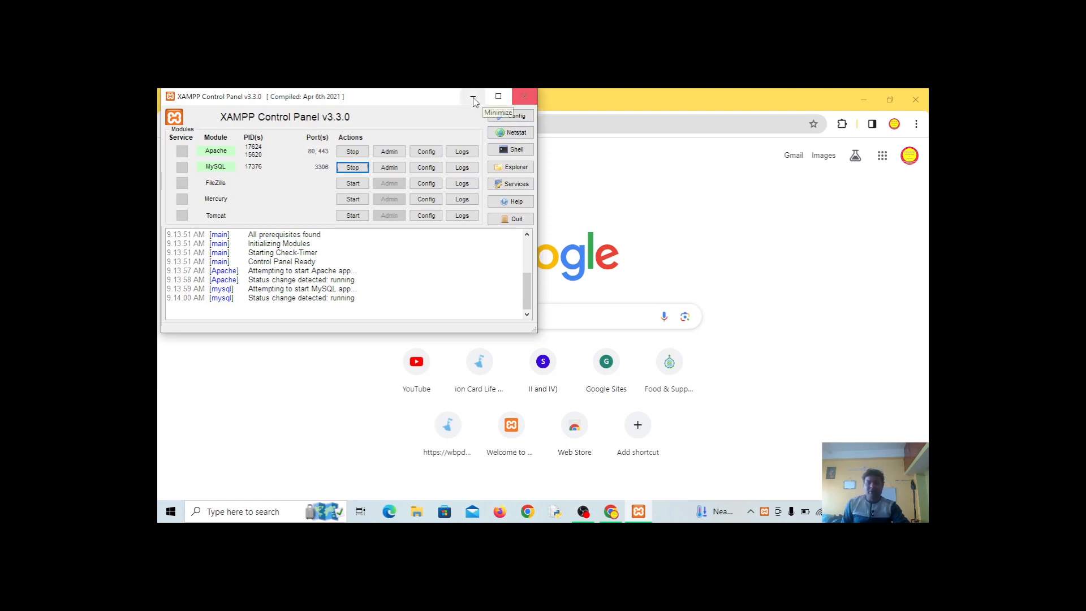
{"action": "left_click", "coordinate": [533, 98]}
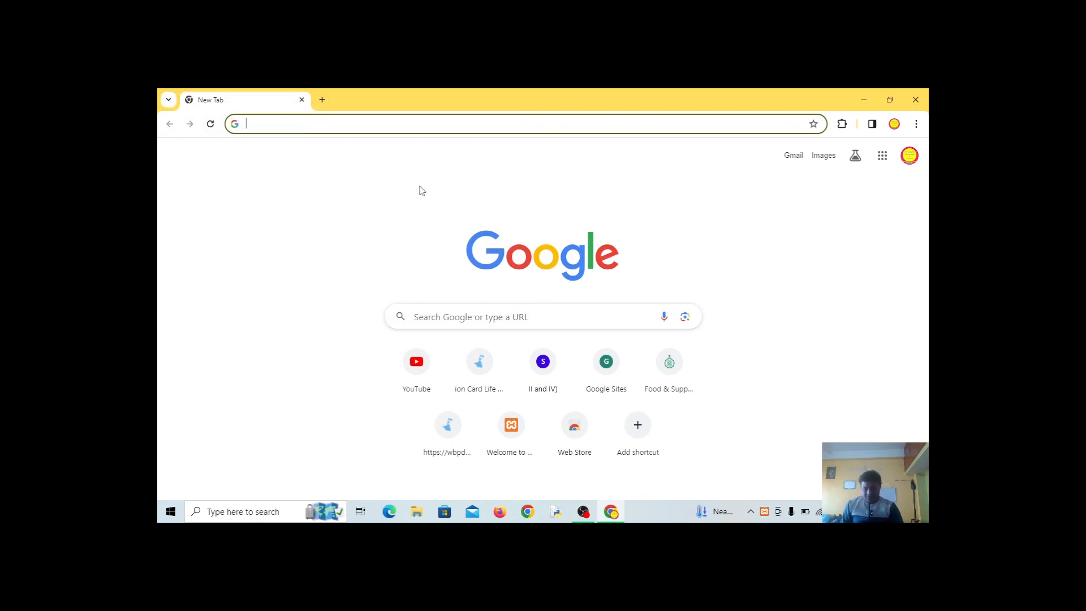
Load localhost/p/wp-admin in Chrome's address bar
{"action": "type", "text": "lo"}
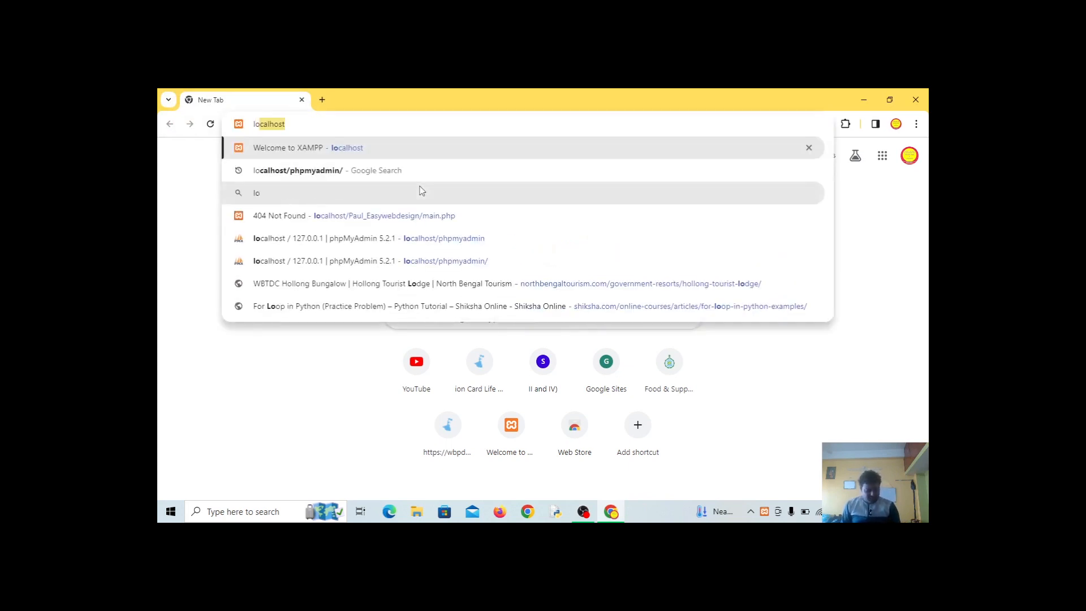
{"action": "type", "text": "calhost"}
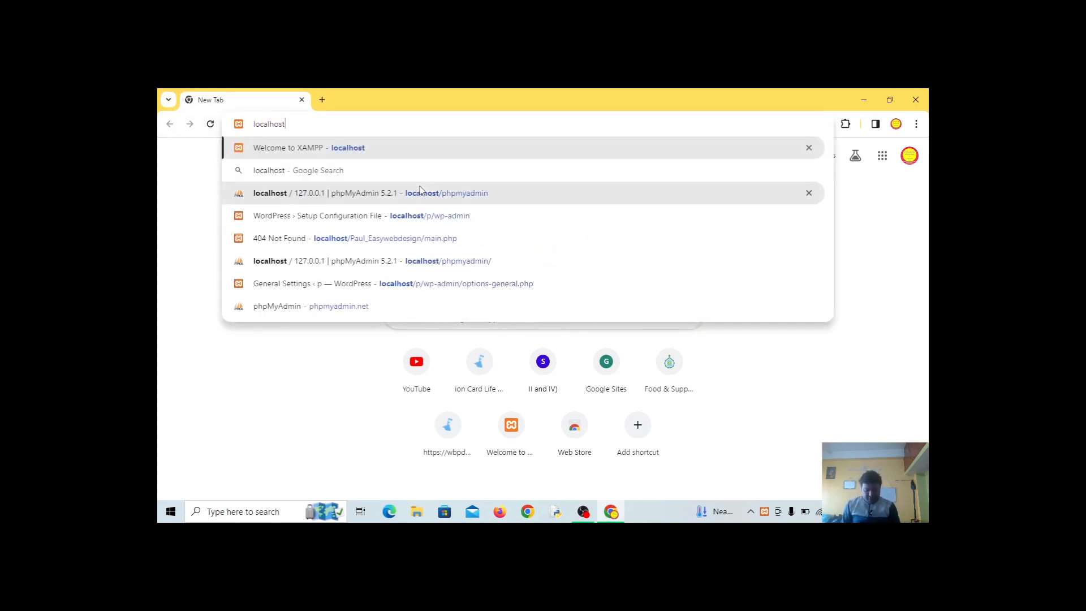
{"action": "type", "text": "/"}
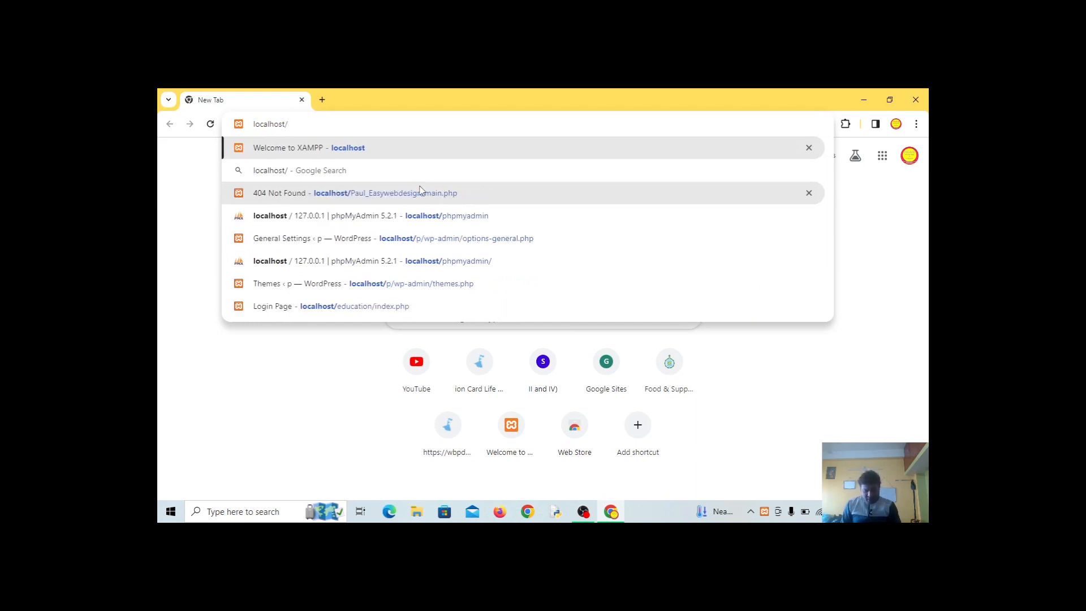
{"action": "type", "text": "p"}
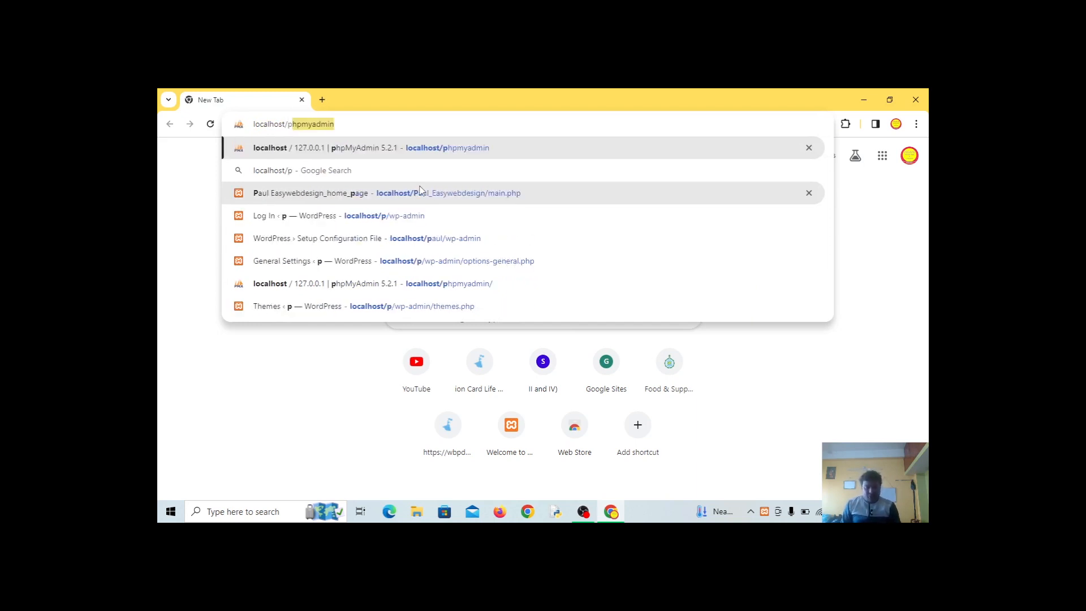
{"action": "type", "text": "/"}
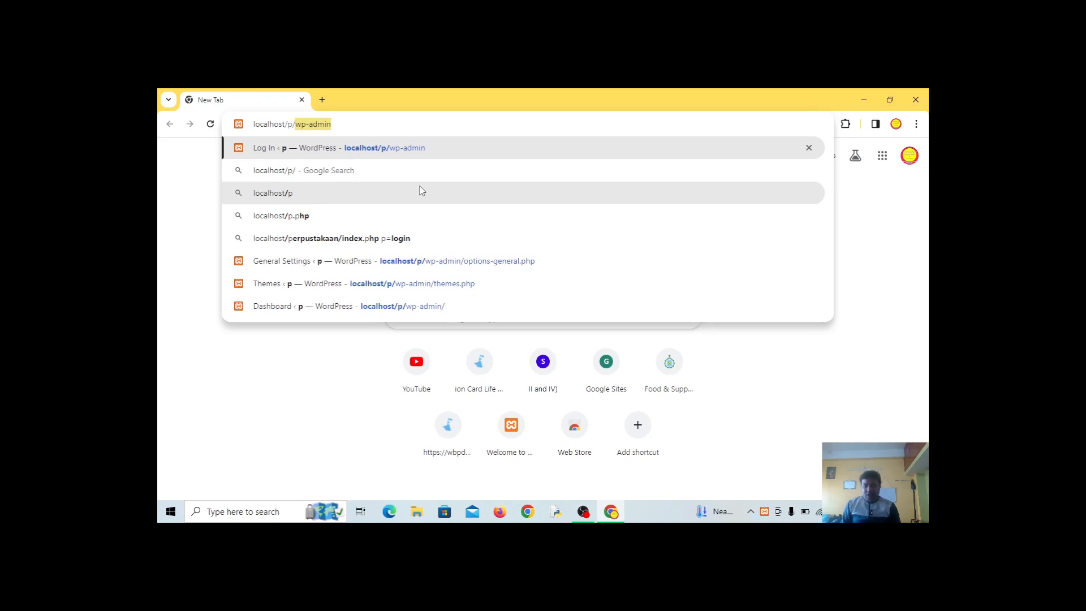
{"action": "type", "text": "wp-admin"}
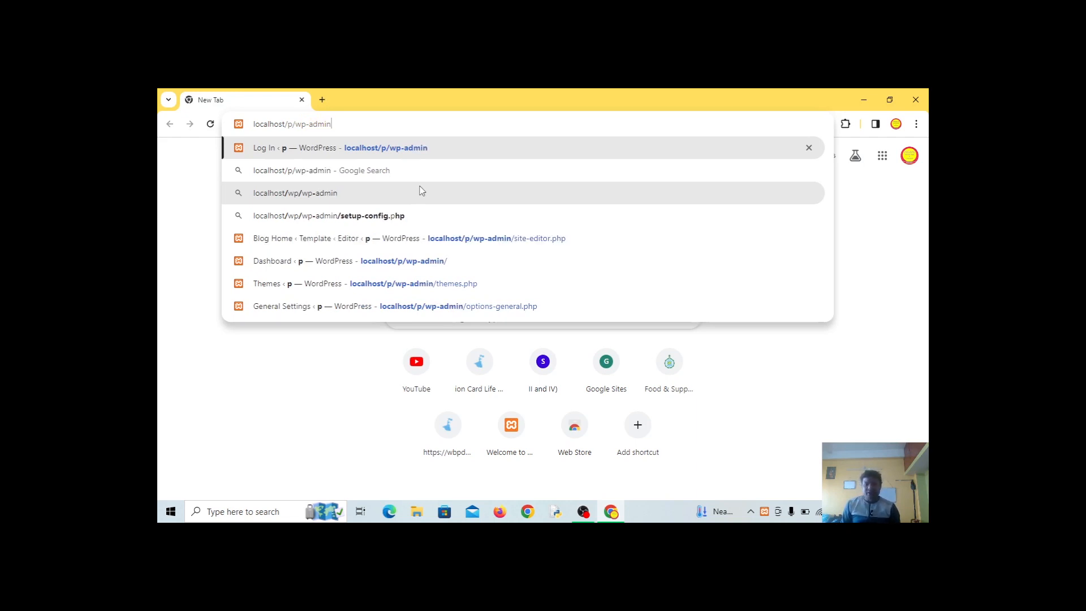
{"action": "key", "text": "Return"}
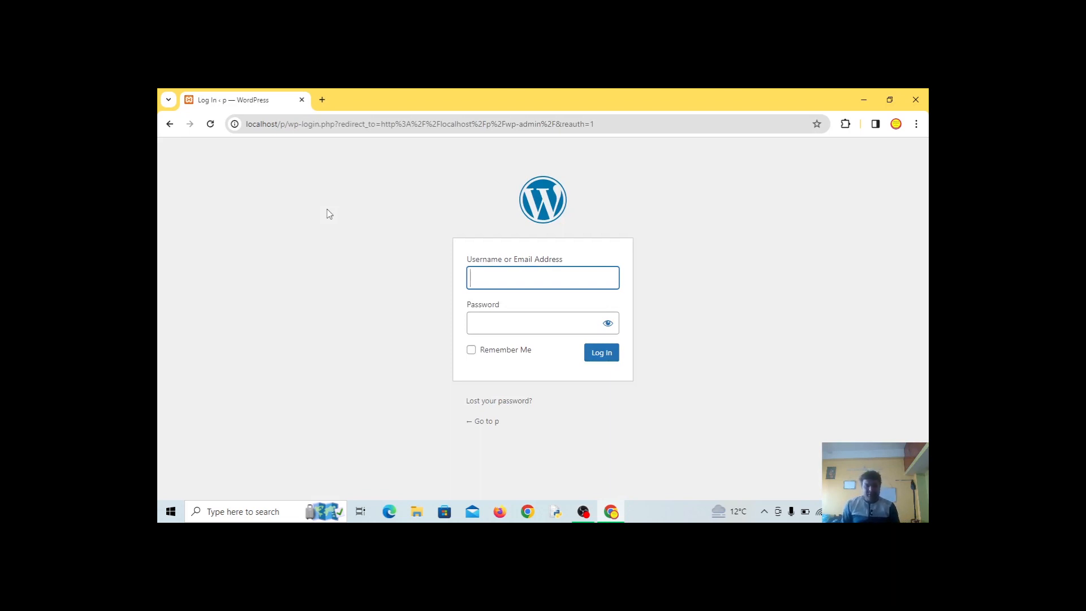
Log in with the admin username and password, dismissing Chrome's password warning
{"action": "type", "text": "admin"}
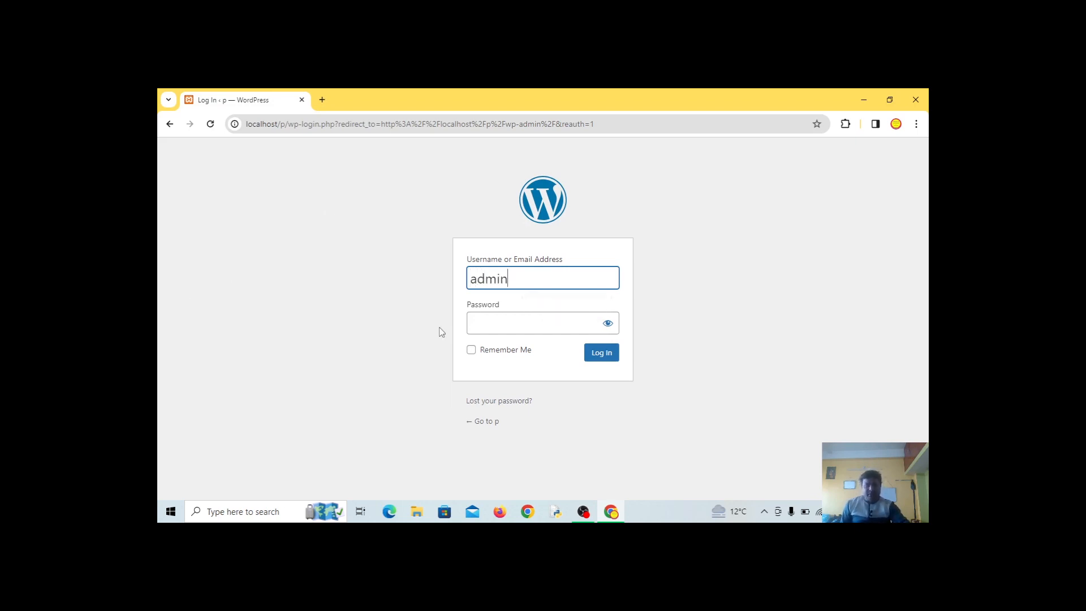
{"action": "left_click", "coordinate": [495, 326]}
{"action": "type", "text": "a"}
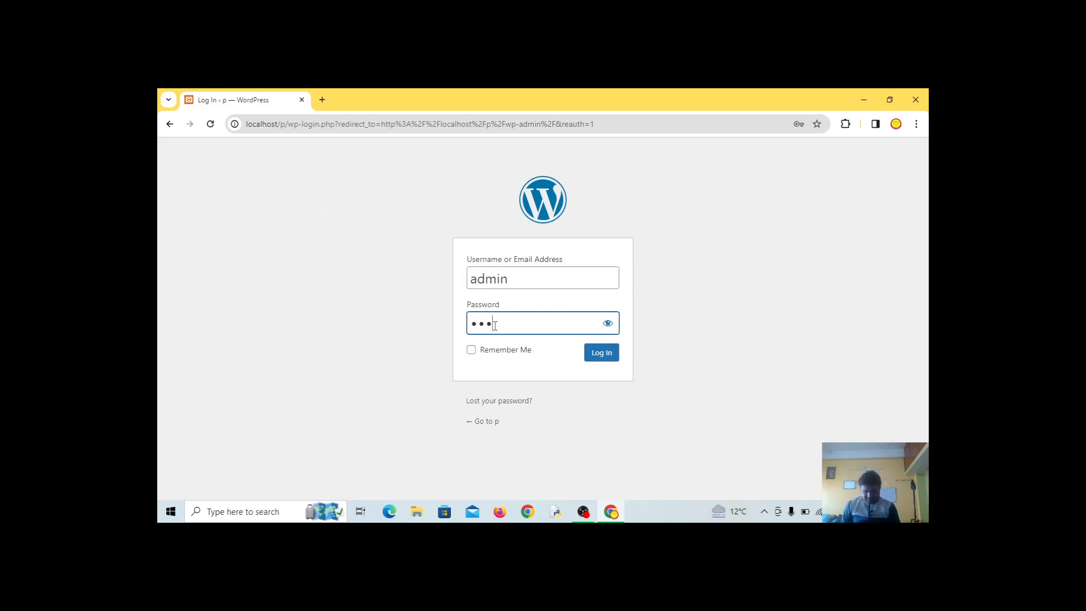
{"action": "left_click", "coordinate": [599, 355]}
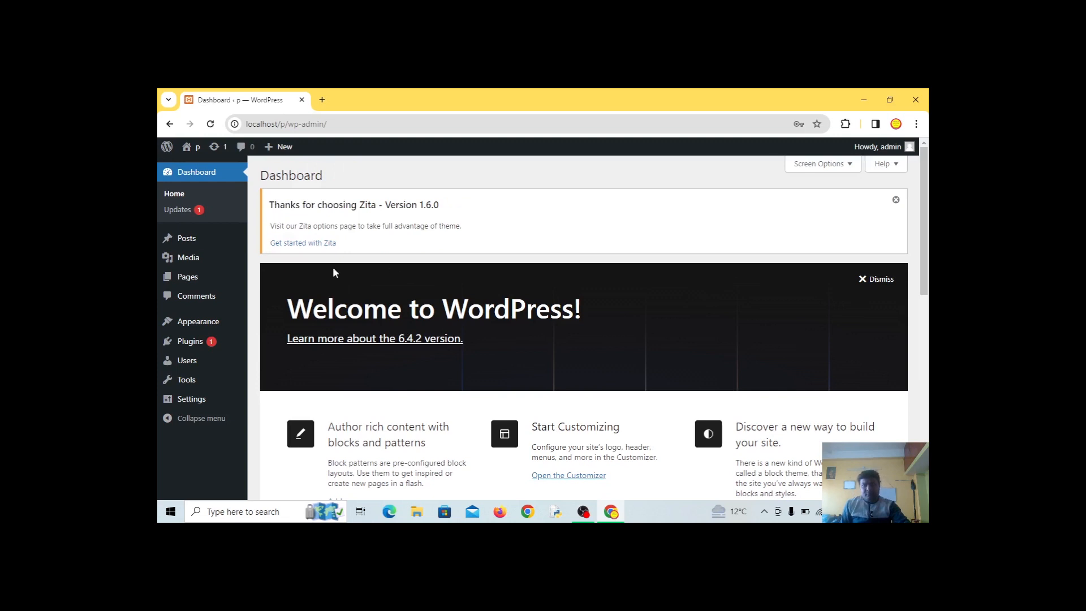
{"action": "left_click", "coordinate": [636, 286]}
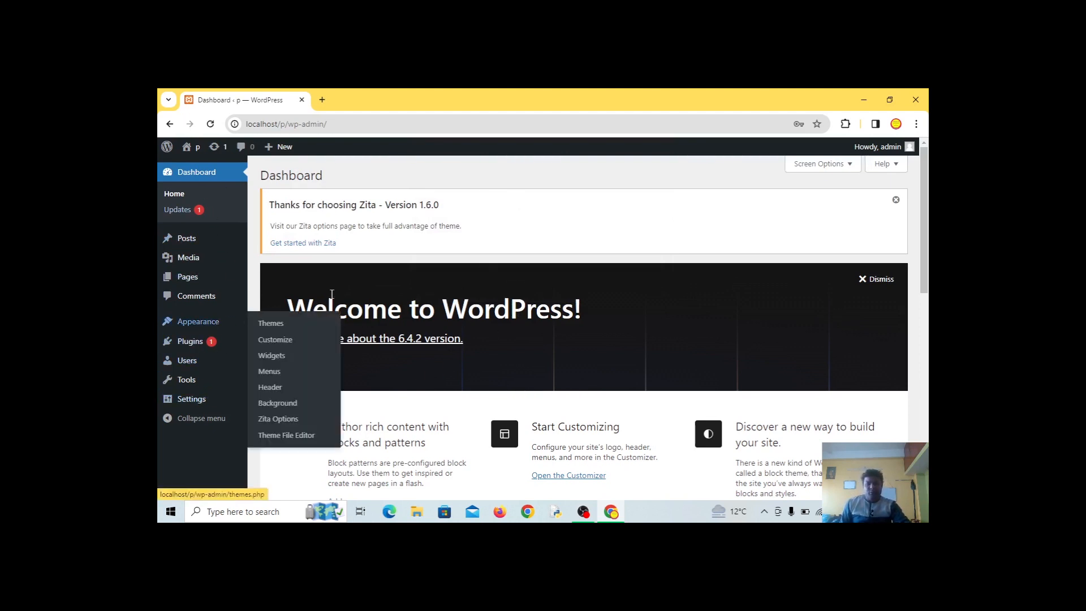
{"action": "mouse_move", "coordinate": [208, 324]}
Open Appearance > Themes and scroll through the installed themes, with Zita active
{"action": "left_click", "coordinate": [272, 324]}
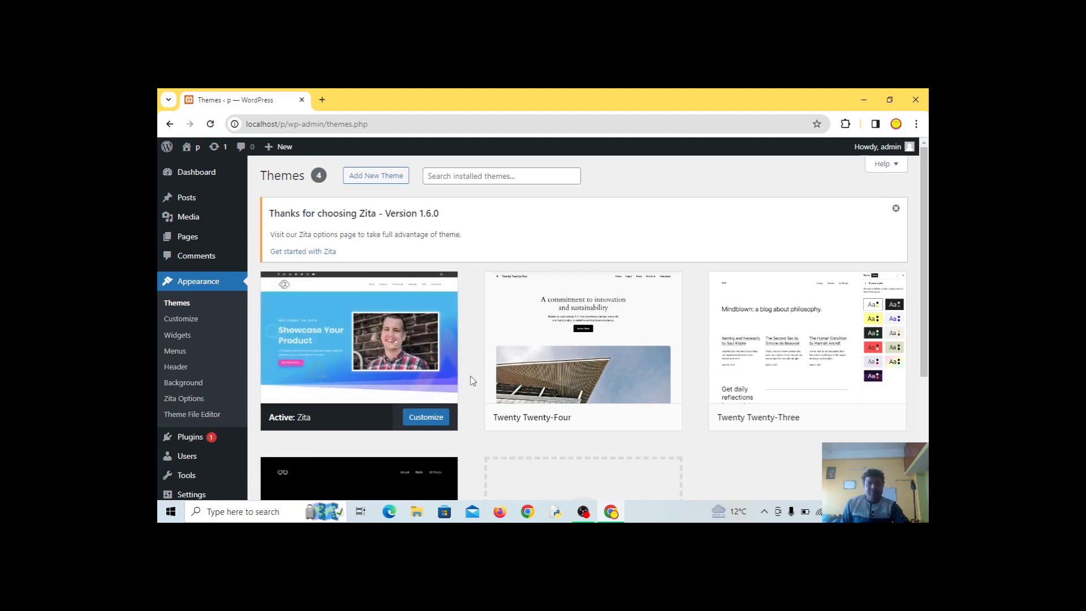
{"action": "scroll", "coordinate": [840, 398], "scroll_direction": "down", "scroll_amount": 2}
{"action": "scroll", "coordinate": [803, 406], "scroll_direction": "up", "scroll_amount": 1}
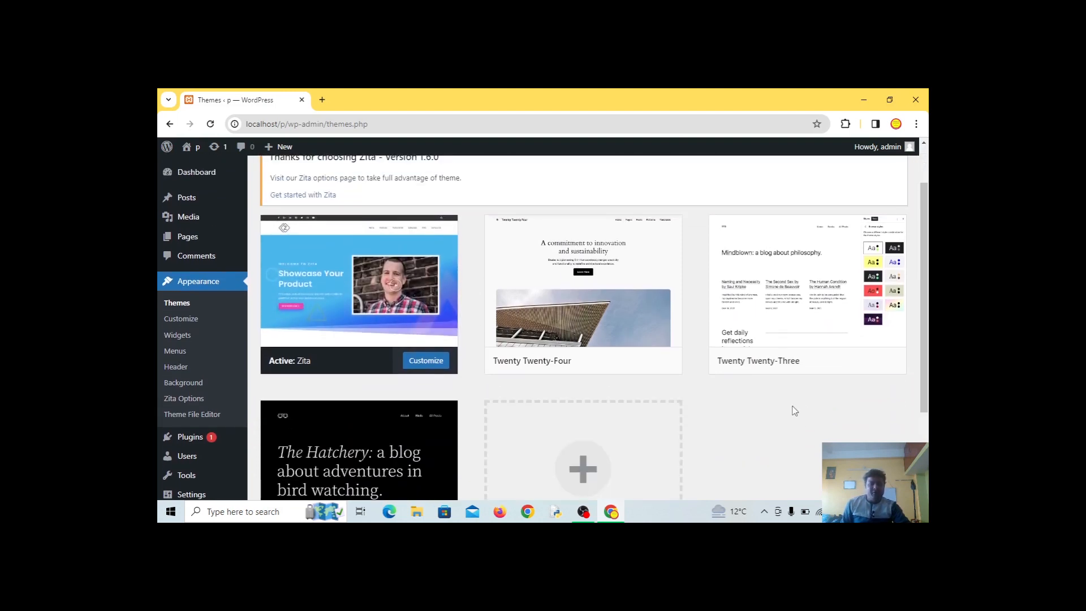
{"action": "mouse_move", "coordinate": [540, 371]}
{"action": "scroll", "coordinate": [707, 424], "scroll_direction": "down", "scroll_amount": 2}
{"action": "mouse_move", "coordinate": [394, 433]}
{"action": "scroll", "coordinate": [679, 300], "scroll_direction": "up", "scroll_amount": 2}
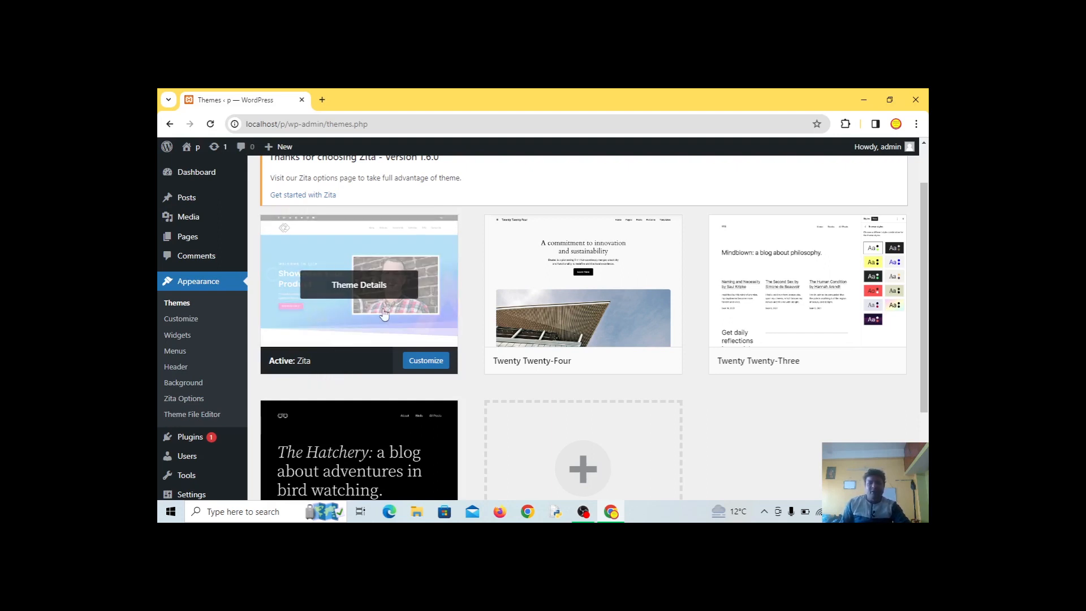
{"action": "scroll", "coordinate": [382, 317], "scroll_direction": "up", "scroll_amount": 1}
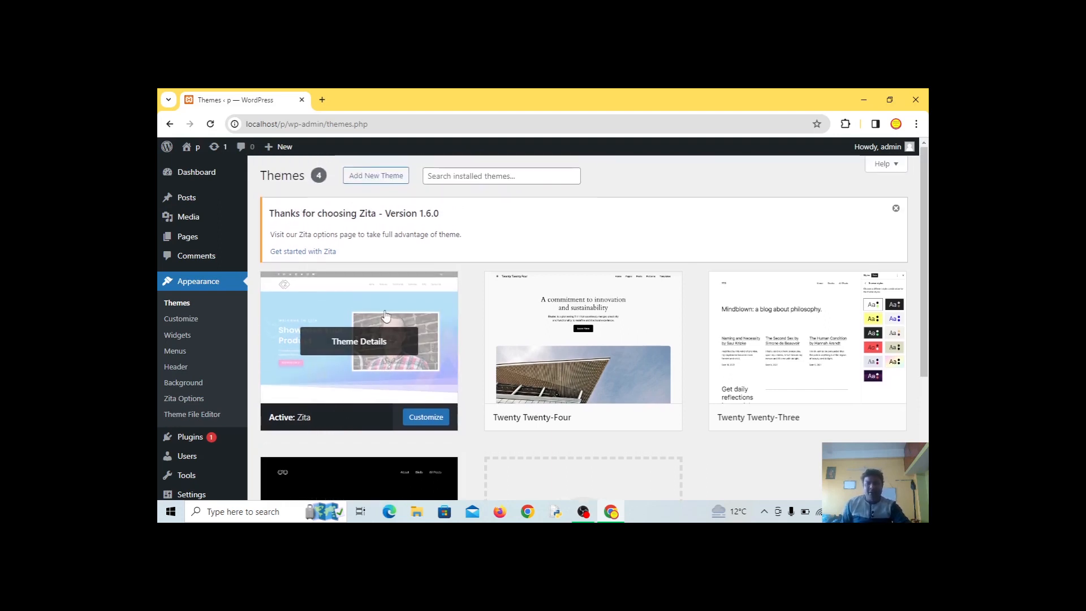
Open Add New Theme and browse the Latest themes (RestoChef, Charitys, Honrix) in the directory
{"action": "left_click", "coordinate": [382, 184]}
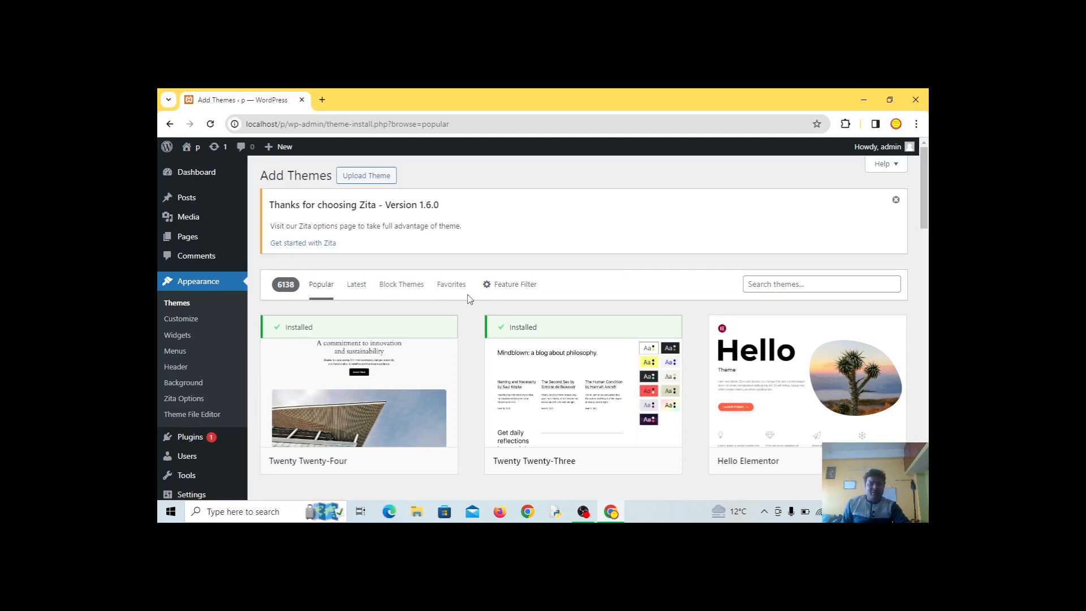
{"action": "left_click", "coordinate": [357, 289]}
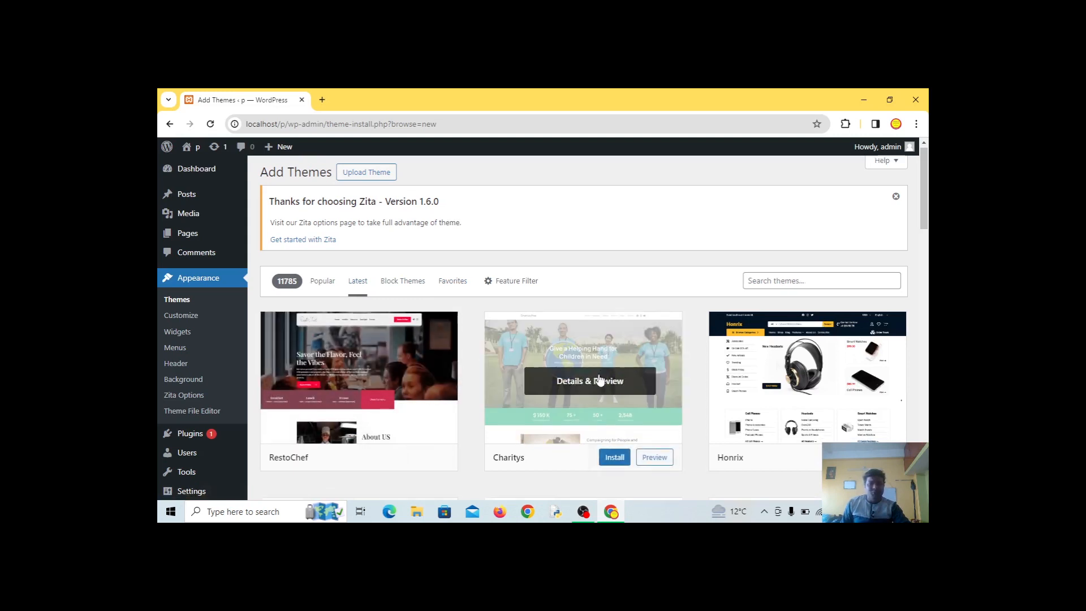
{"action": "scroll", "coordinate": [602, 379], "scroll_direction": "down", "scroll_amount": 1}
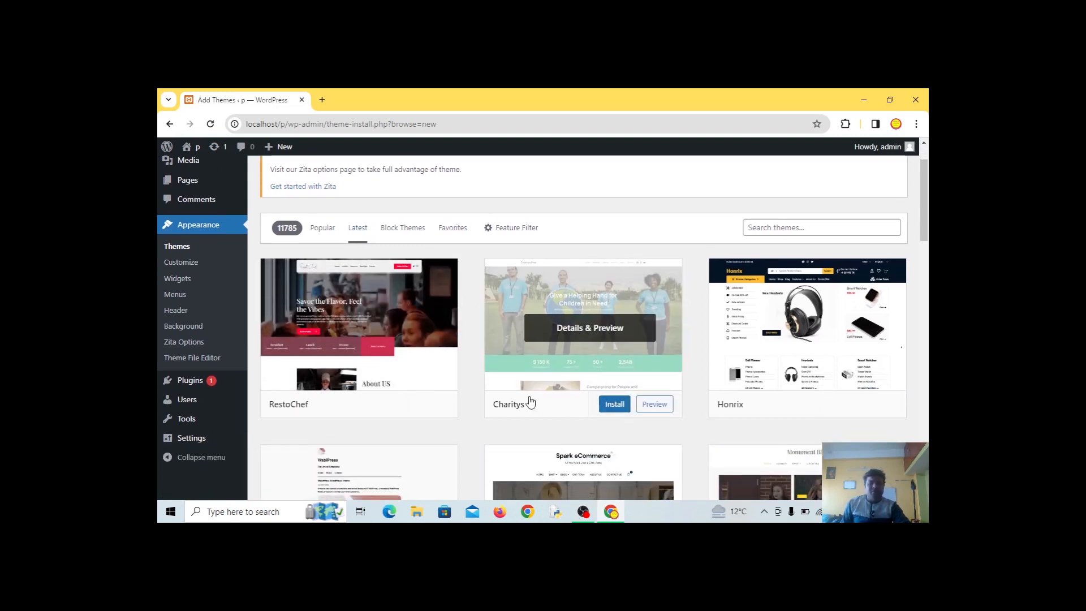
{"action": "scroll", "coordinate": [533, 405], "scroll_direction": "up", "scroll_amount": 1}
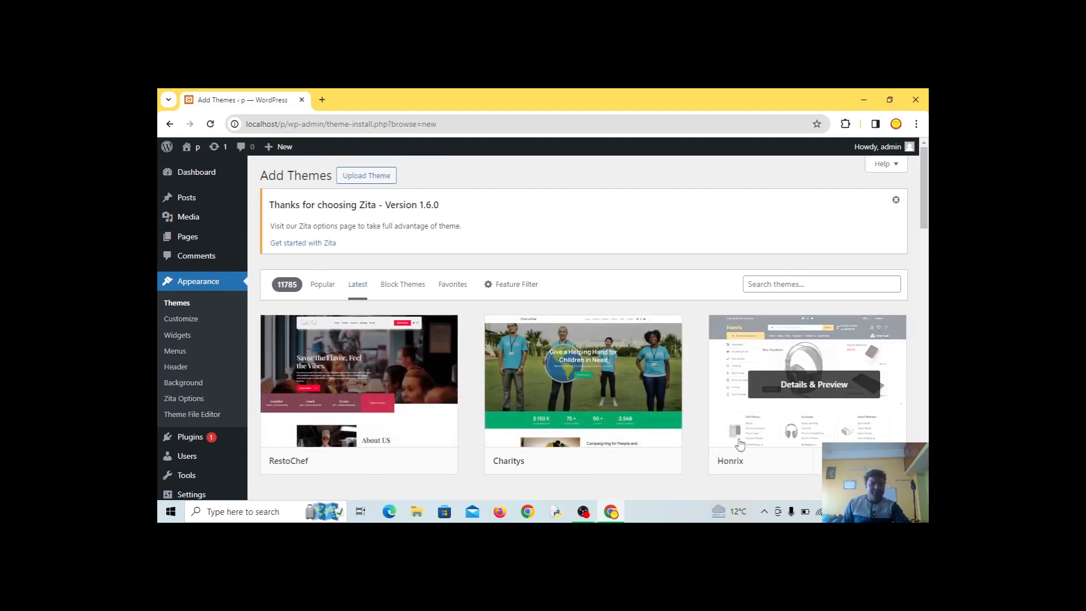
{"action": "left_click", "coordinate": [776, 284]}
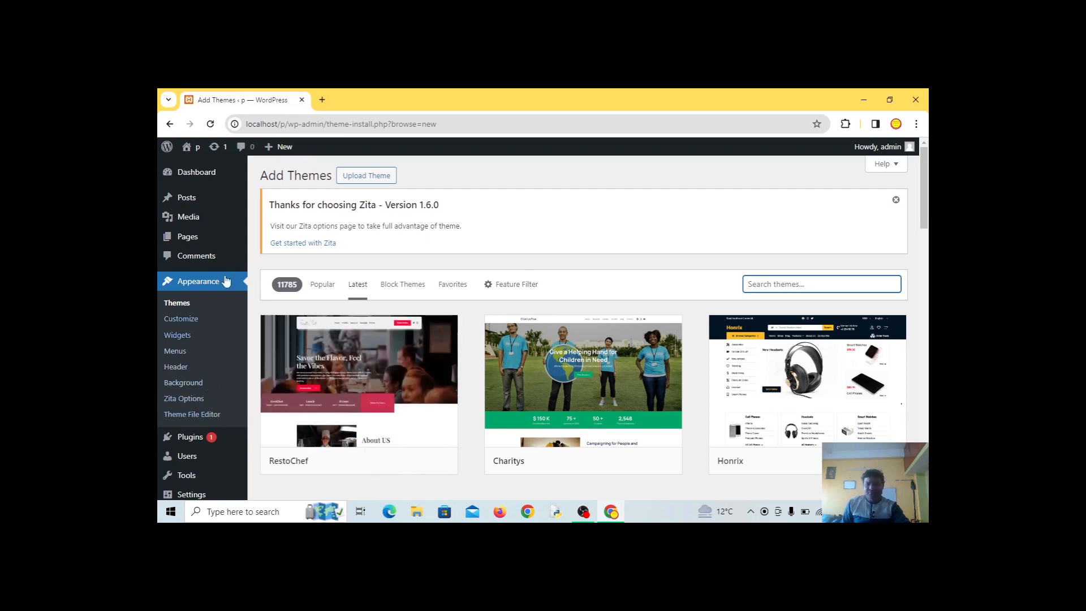
{"action": "mouse_move", "coordinate": [785, 347]}
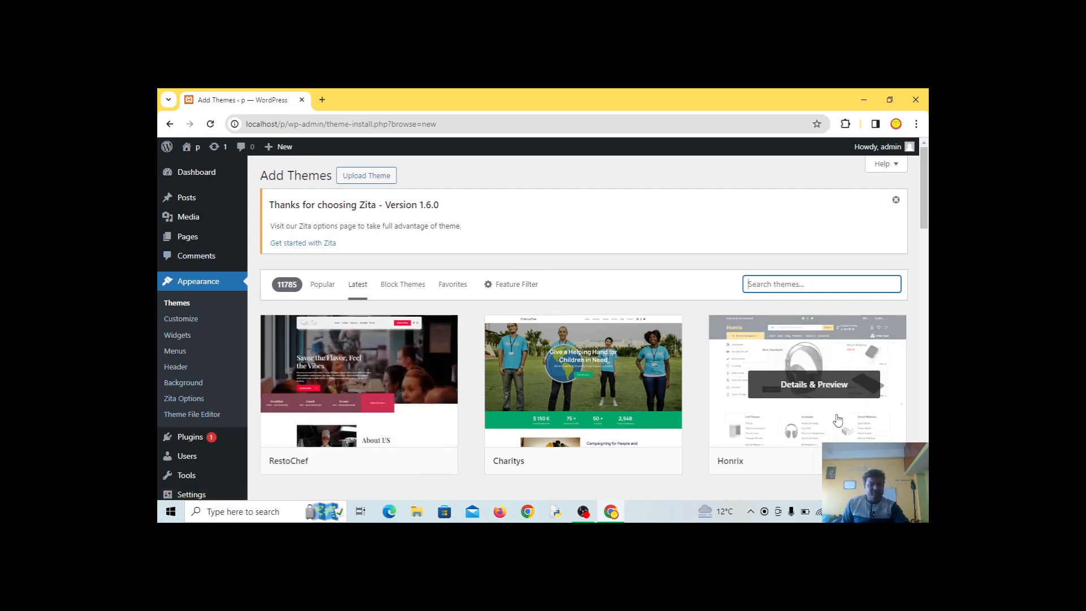
{"action": "scroll", "coordinate": [834, 418], "scroll_direction": "down", "scroll_amount": 1}
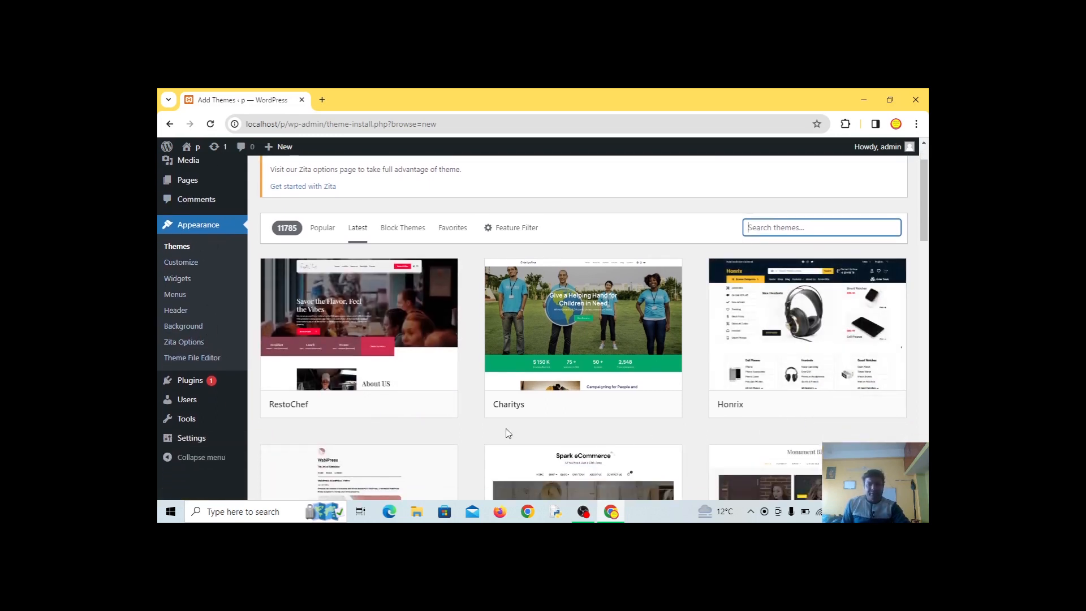
{"action": "scroll", "coordinate": [507, 434], "scroll_direction": "down", "scroll_amount": 1}
{"action": "scroll", "coordinate": [535, 436], "scroll_direction": "up", "scroll_amount": 2}
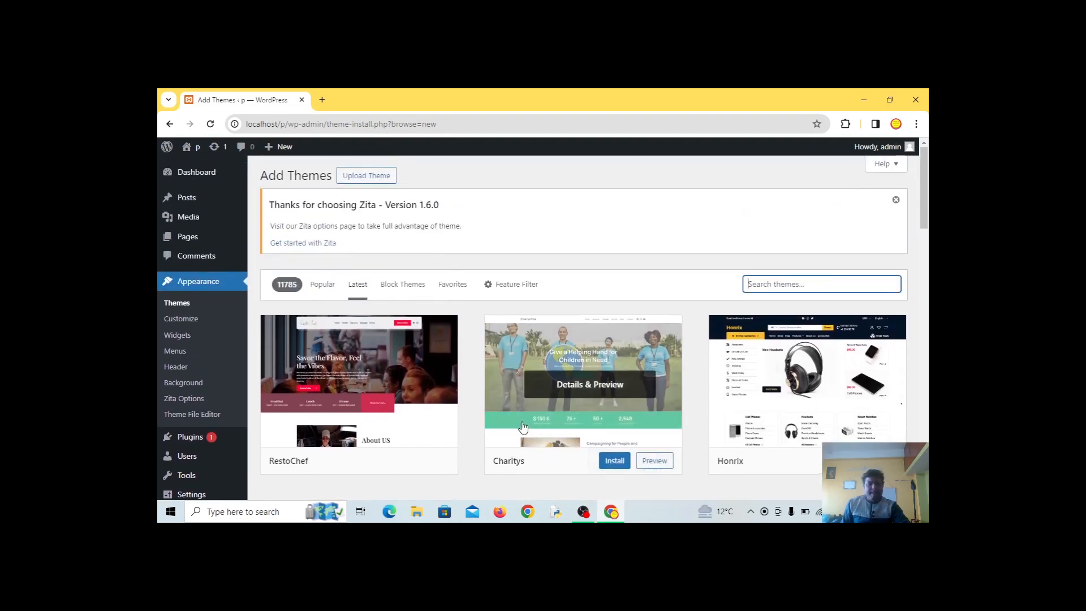
Return to the installed Themes page and review the four theme cards
{"action": "left_click", "coordinate": [174, 309]}
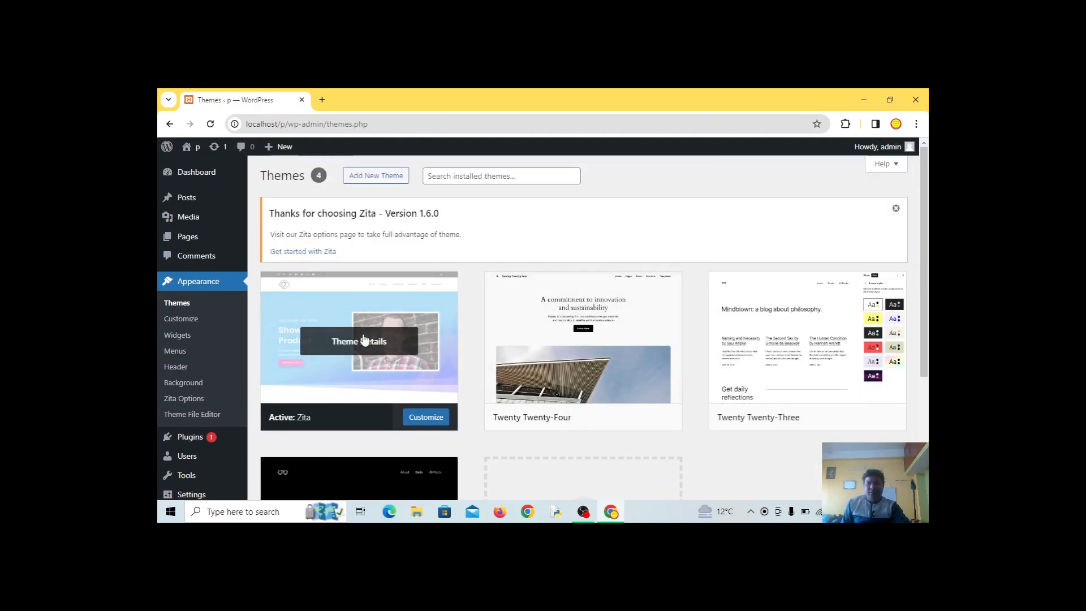
{"action": "mouse_move", "coordinate": [294, 388]}
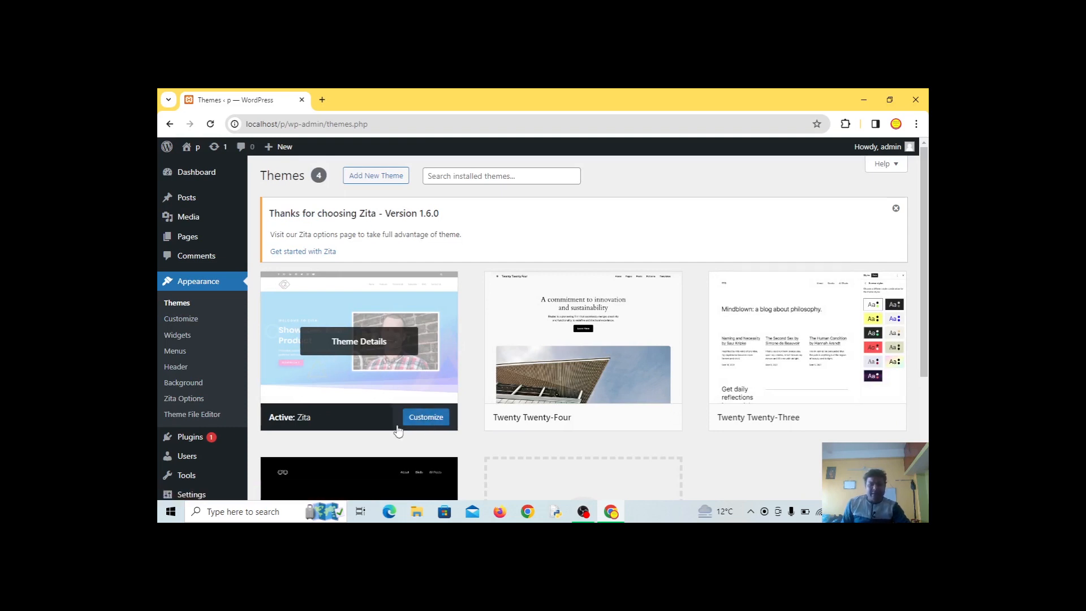
{"action": "mouse_move", "coordinate": [543, 416]}
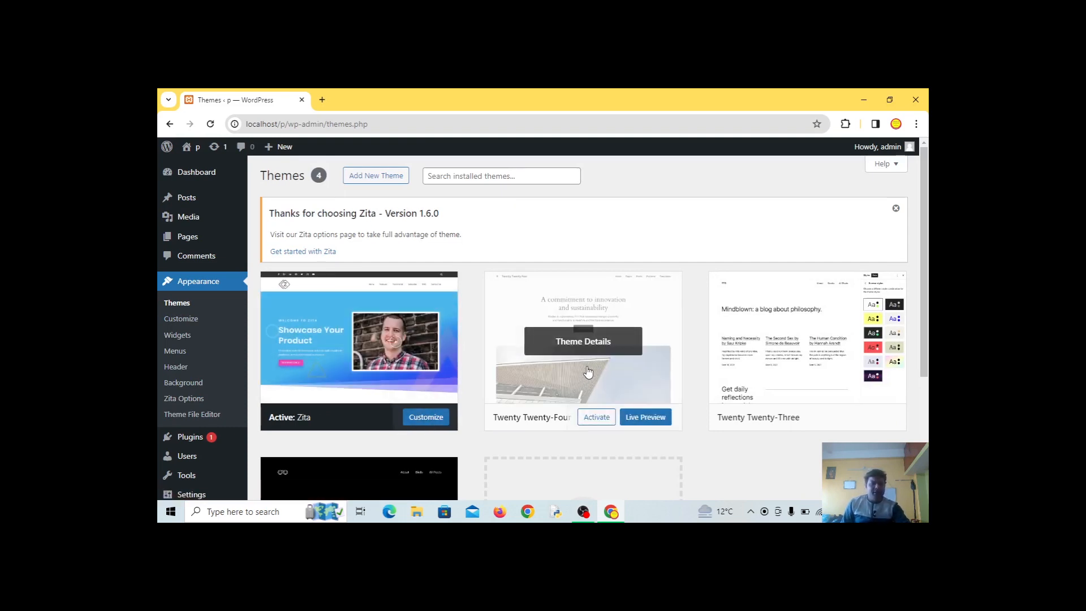
{"action": "scroll", "coordinate": [588, 370], "scroll_direction": "down", "scroll_amount": 1}
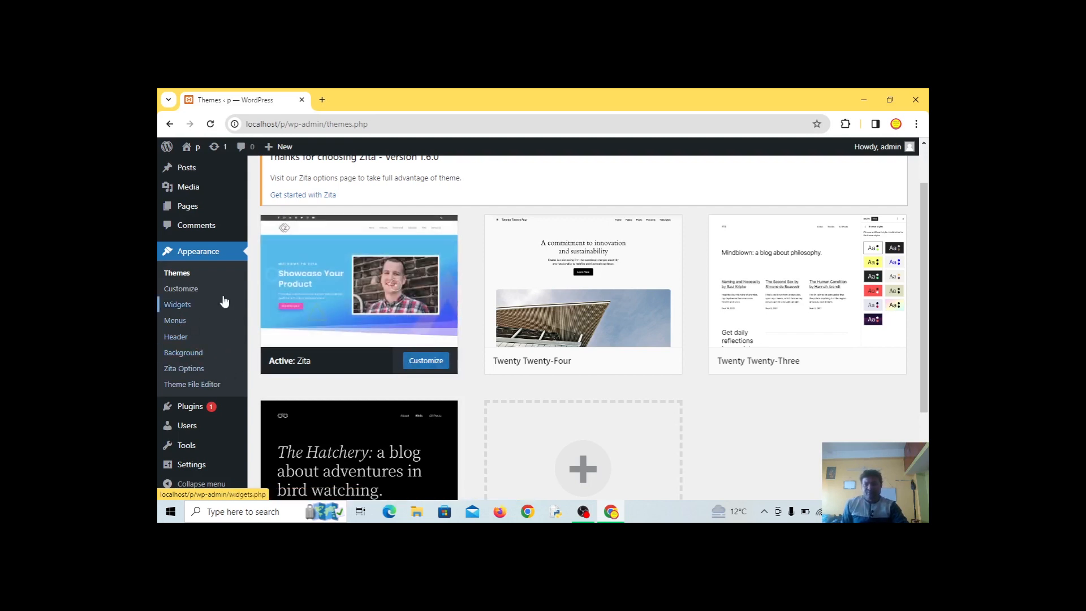
{"action": "scroll", "coordinate": [223, 299], "scroll_direction": "up", "scroll_amount": 1}
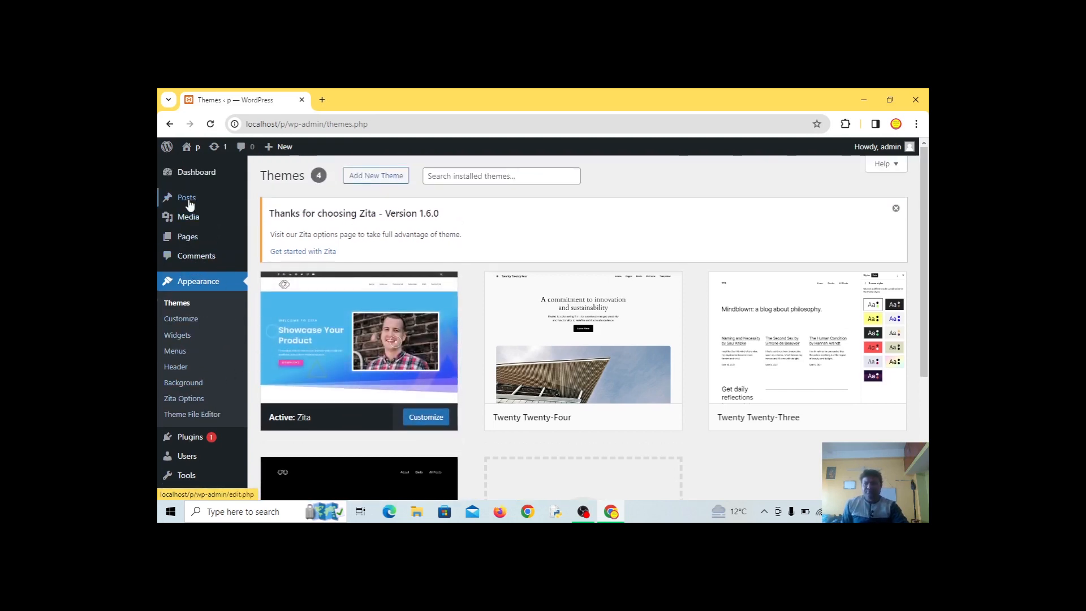
Bring up the link context menu on Visit Site in the admin bar
{"action": "mouse_move", "coordinate": [189, 245]}
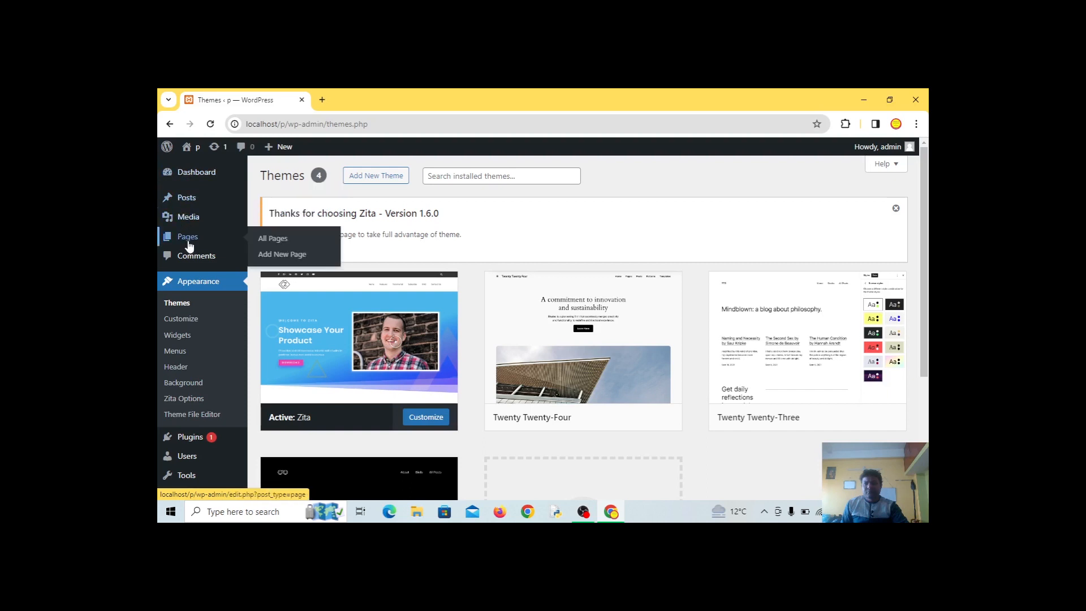
{"action": "mouse_move", "coordinate": [357, 348]}
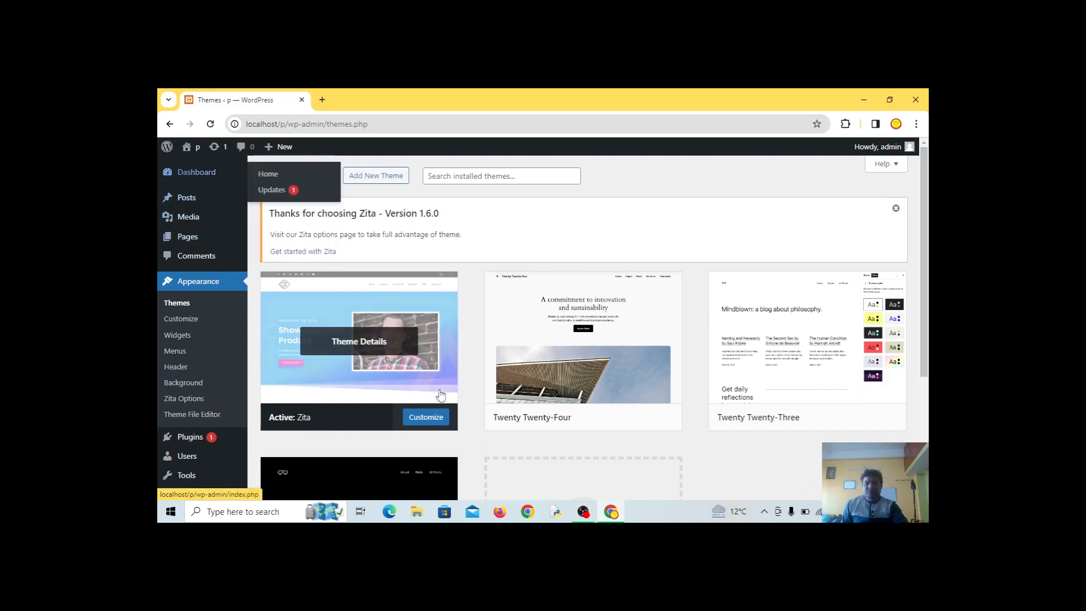
{"action": "mouse_move", "coordinate": [195, 155]}
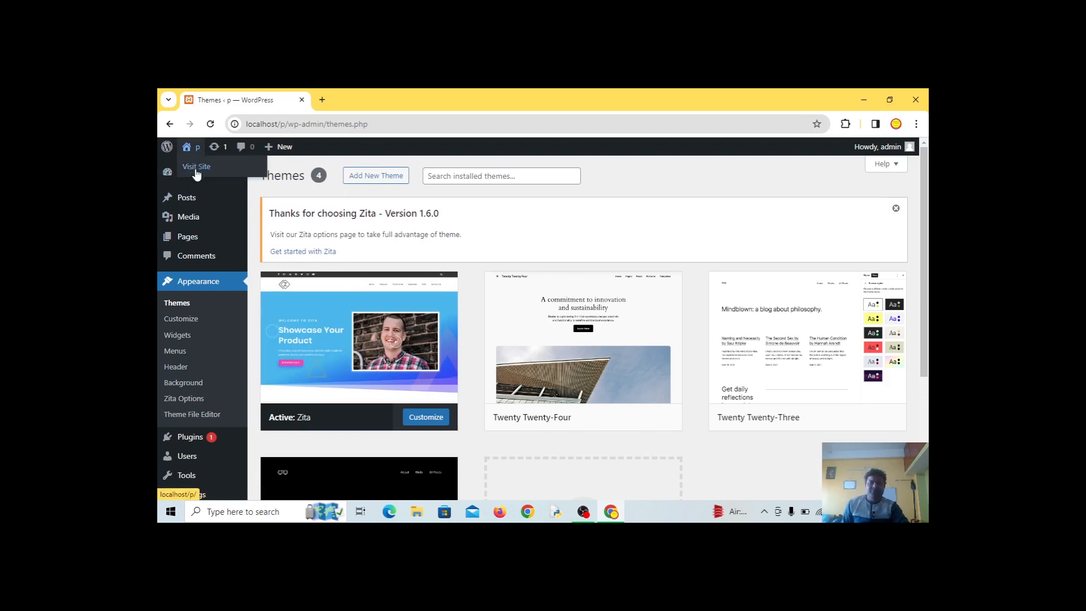
{"action": "right_click", "coordinate": [196, 175]}
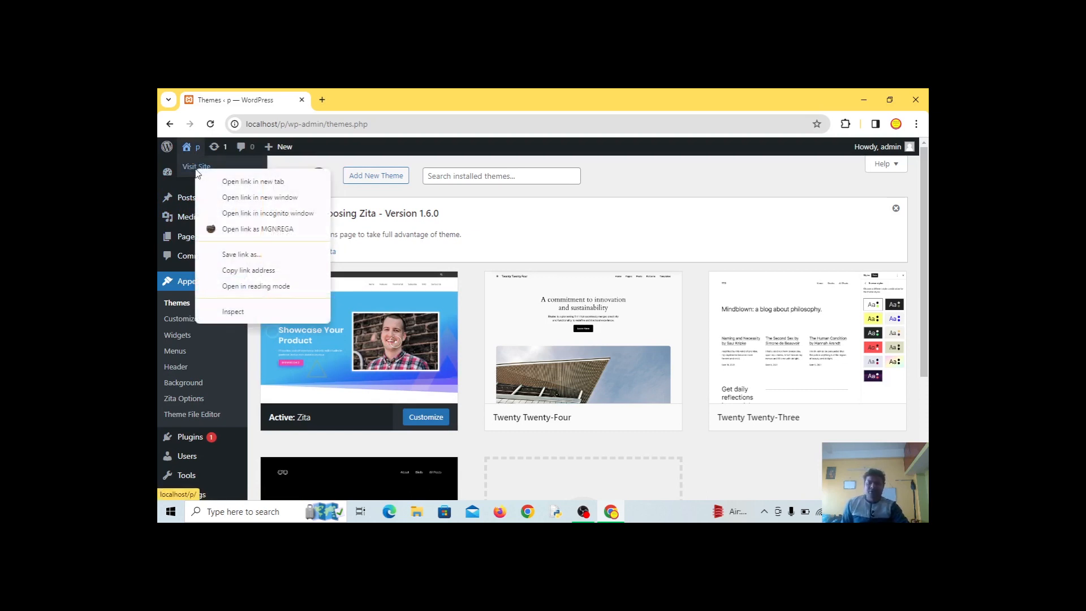
Open the live site in a new tab and scroll its front page
{"action": "left_click", "coordinate": [257, 186]}
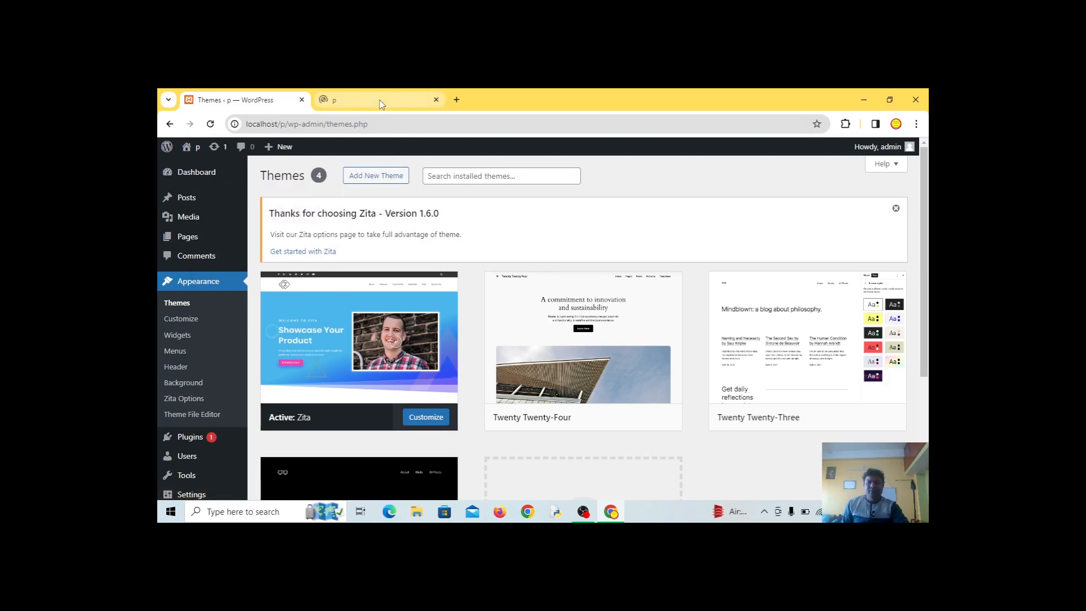
{"action": "left_click", "coordinate": [380, 101]}
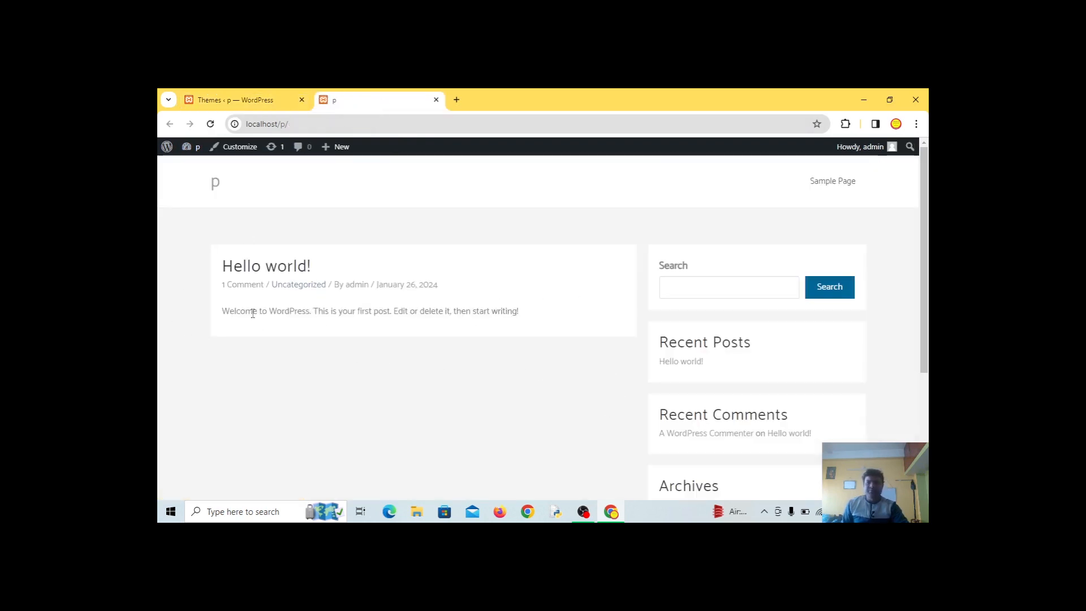
{"action": "scroll", "coordinate": [478, 439], "scroll_direction": "down", "scroll_amount": 3}
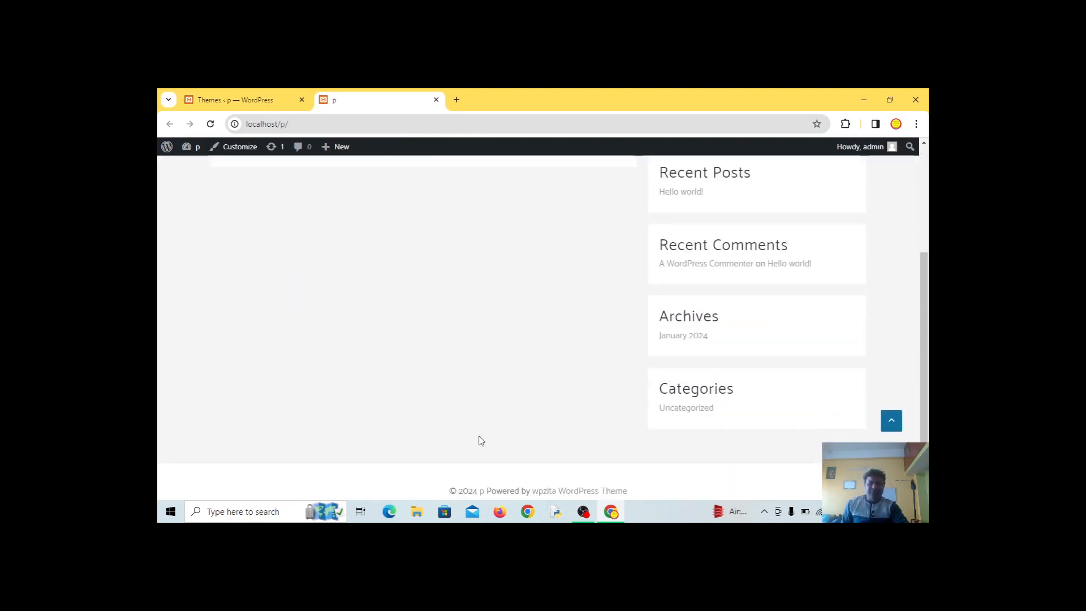
{"action": "scroll", "coordinate": [475, 419], "scroll_direction": "up", "scroll_amount": 3}
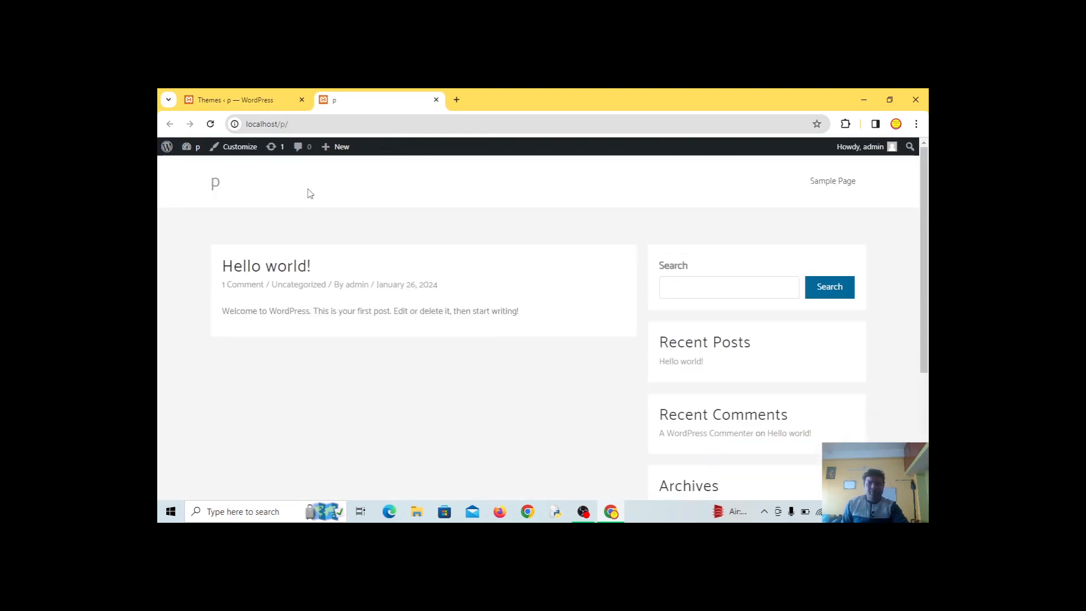
Return to the admin tab and show the Pages list with Privacy Policy and Sample Page
{"action": "left_click", "coordinate": [228, 101]}
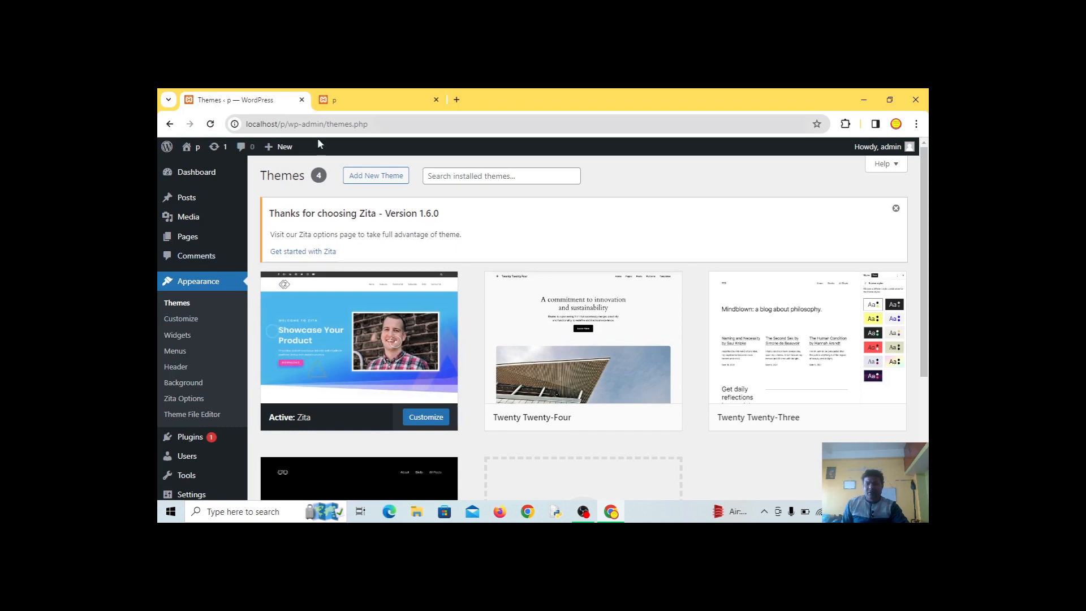
{"action": "left_click", "coordinate": [354, 103]}
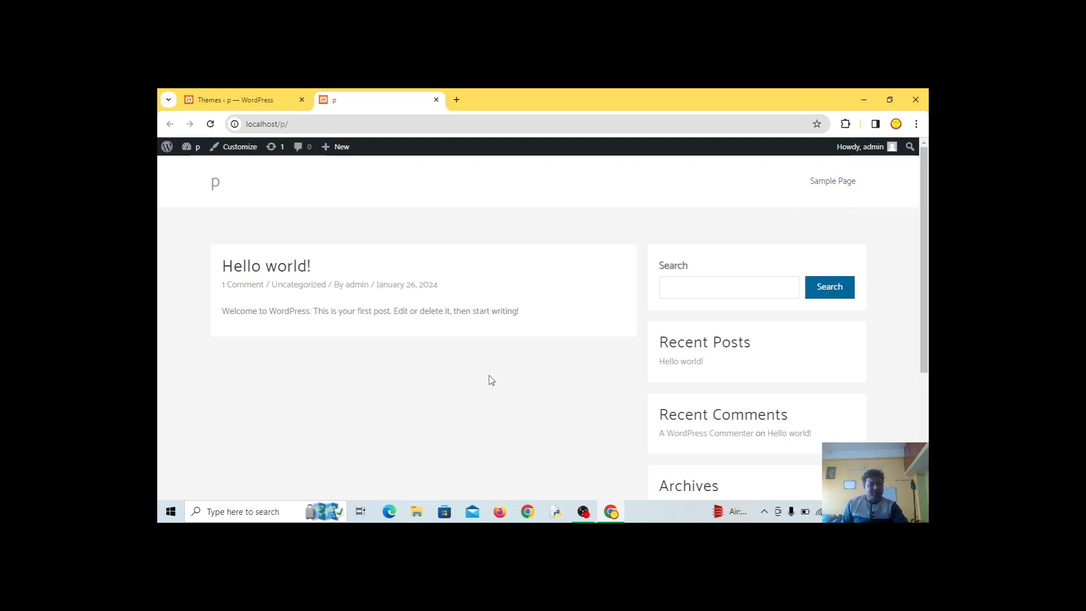
{"action": "left_click", "coordinate": [238, 99]}
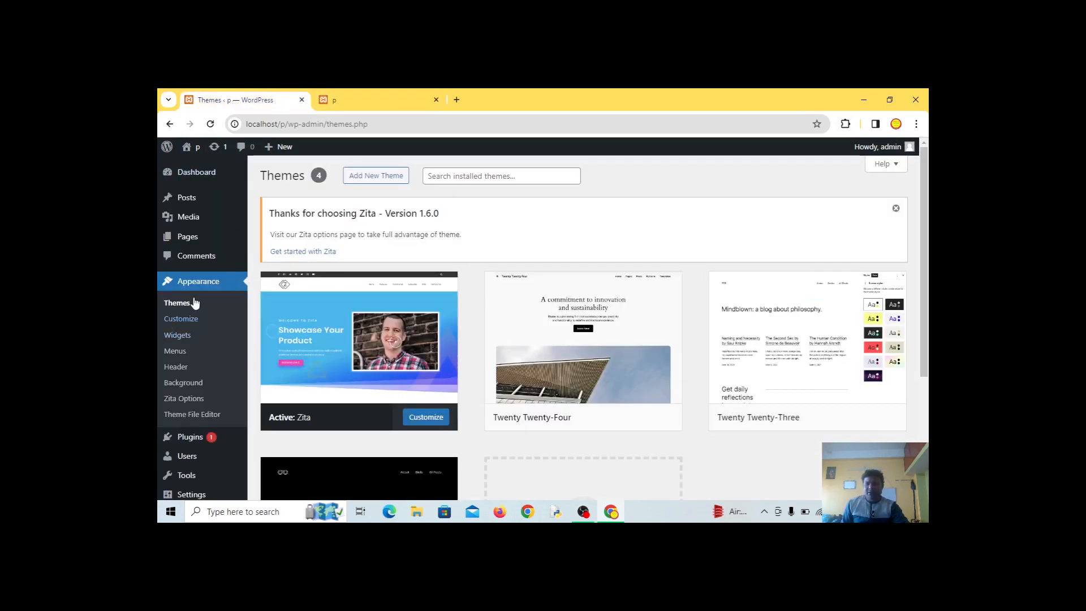
{"action": "left_click", "coordinate": [183, 240]}
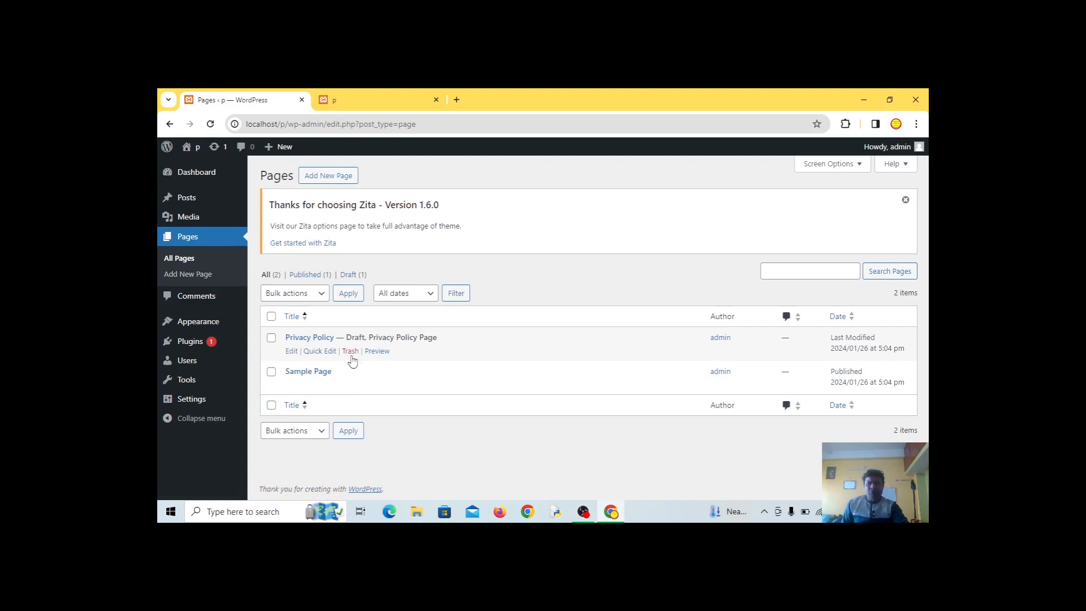
Add a new page titled 'Home' and publish it, confirming in the pre-publish panel
{"action": "left_click", "coordinate": [321, 177]}
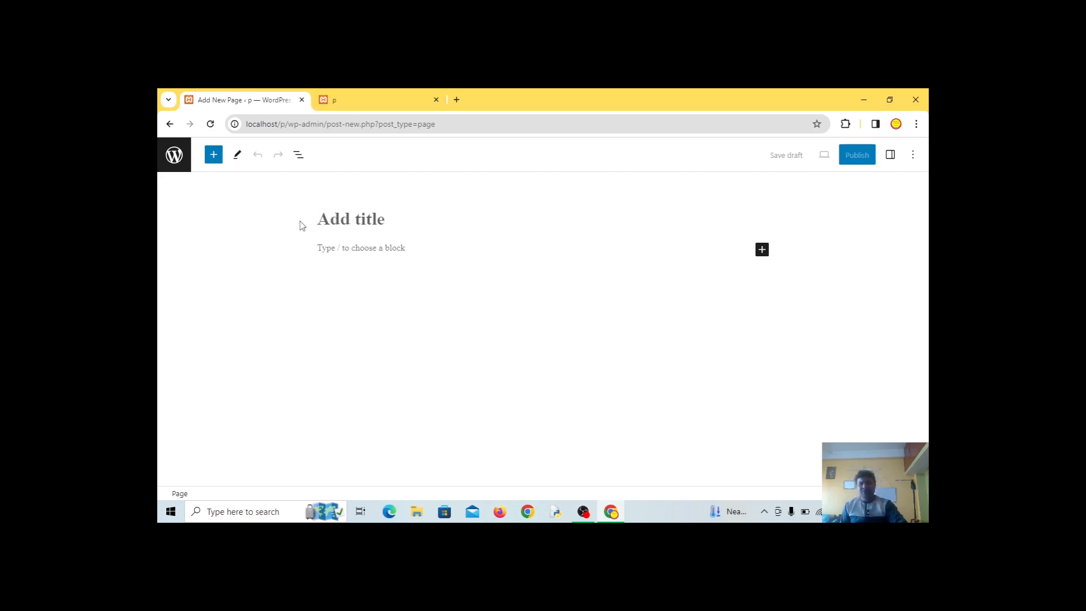
{"action": "type", "text": "Home"}
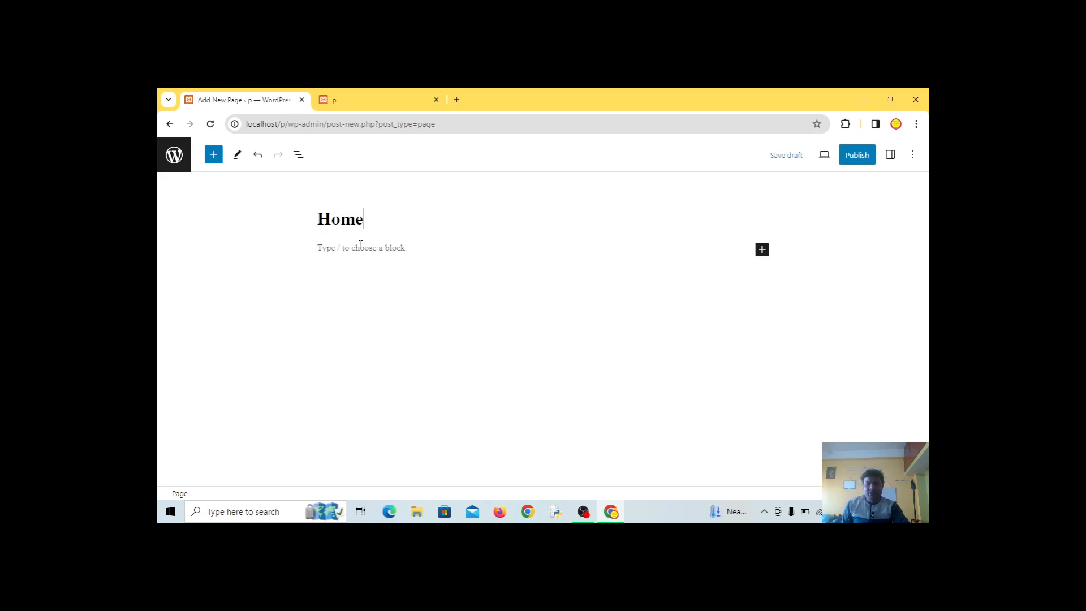
{"action": "left_click", "coordinate": [855, 157]}
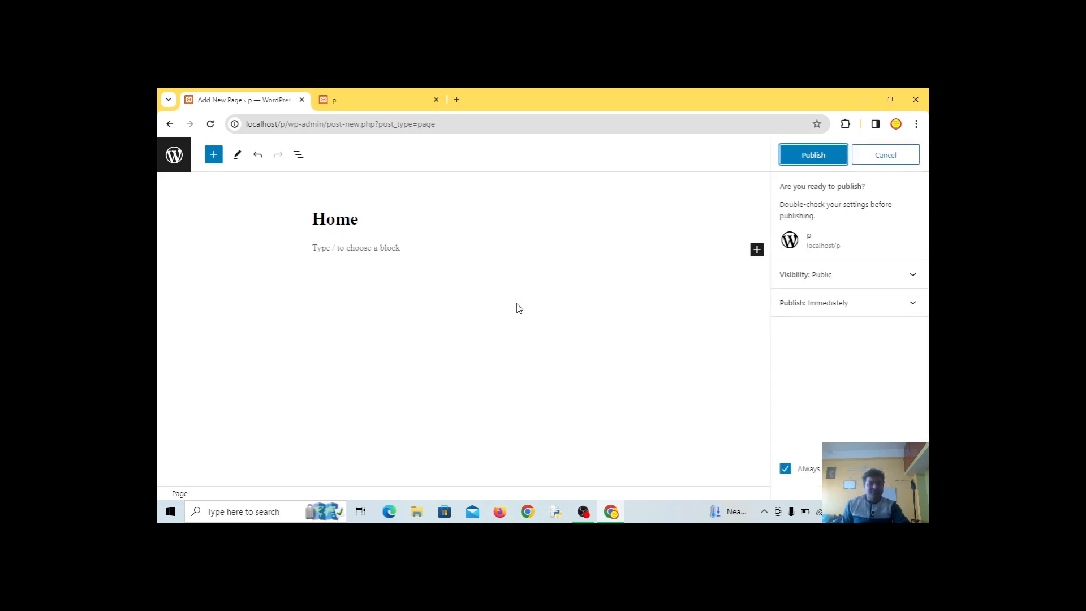
{"action": "left_click", "coordinate": [806, 168]}
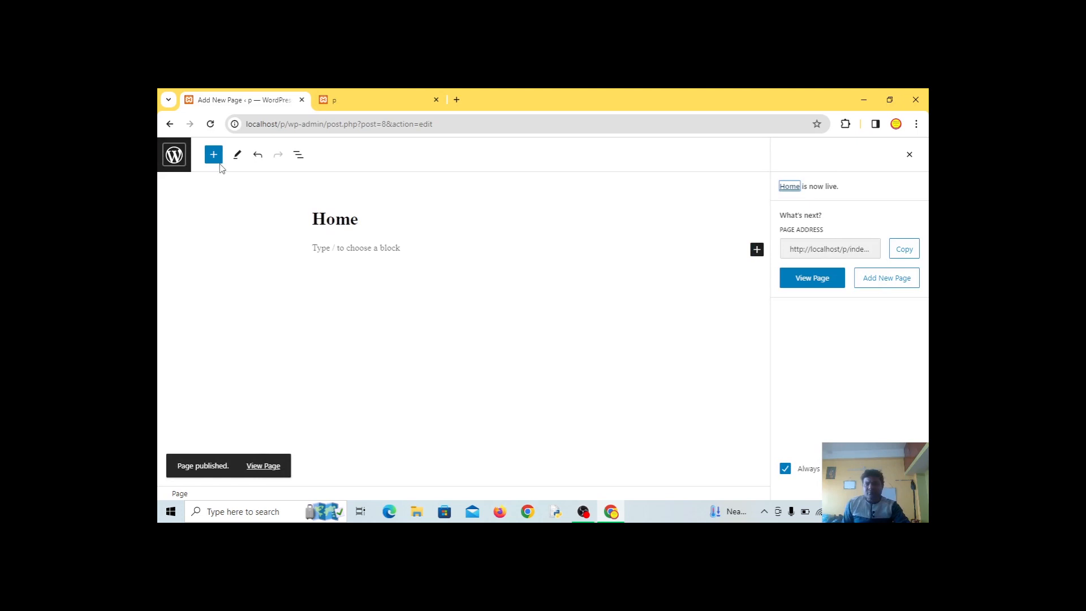
Go back to the Pages list and look over it
{"action": "left_click", "coordinate": [168, 126]}
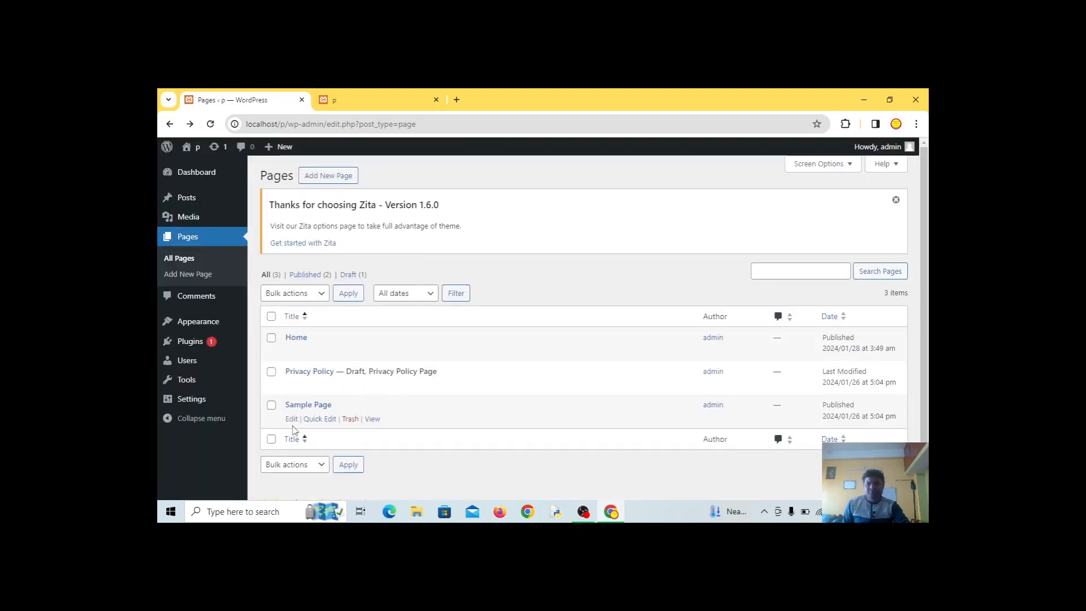
{"action": "scroll", "coordinate": [326, 421], "scroll_direction": "down", "scroll_amount": 1}
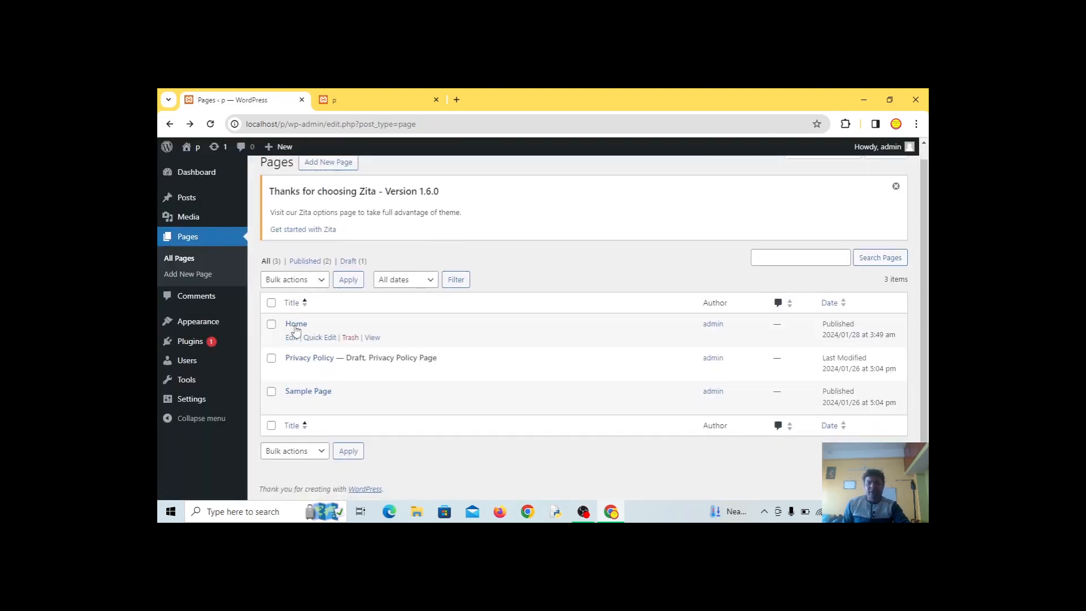
{"action": "scroll", "coordinate": [296, 330], "scroll_direction": "up", "scroll_amount": 1}
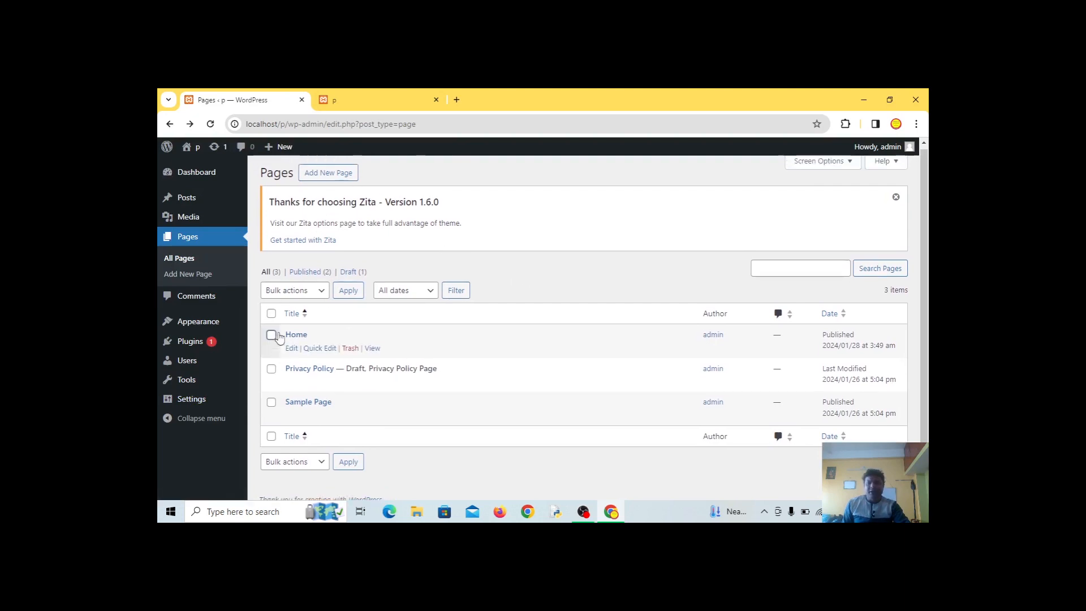
Add and publish a page titled 'About Us', then view it on the site
{"action": "left_click", "coordinate": [332, 176]}
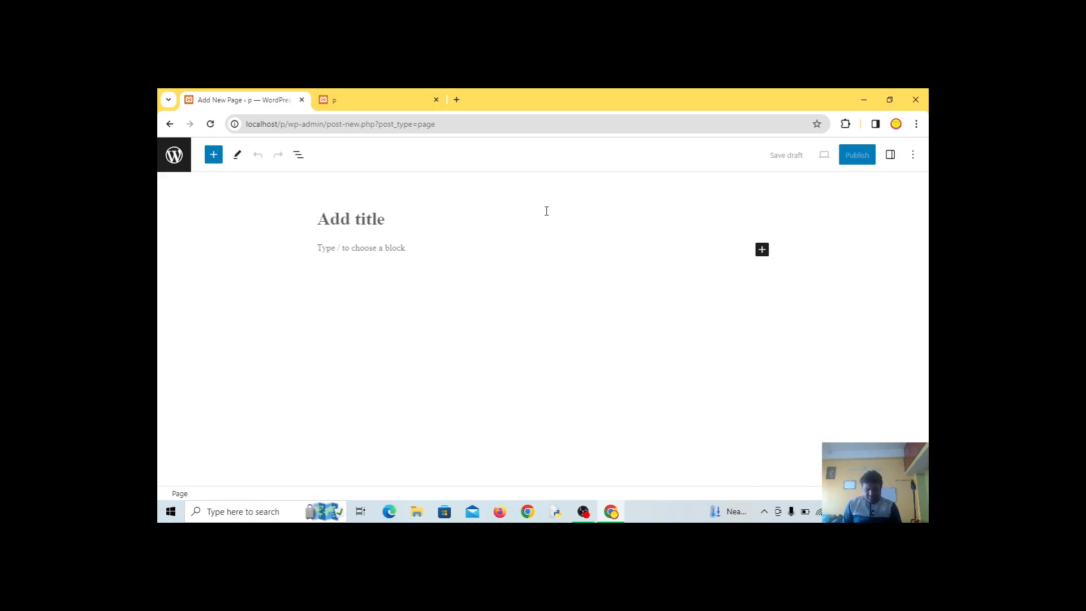
{"action": "type", "text": "About Us"}
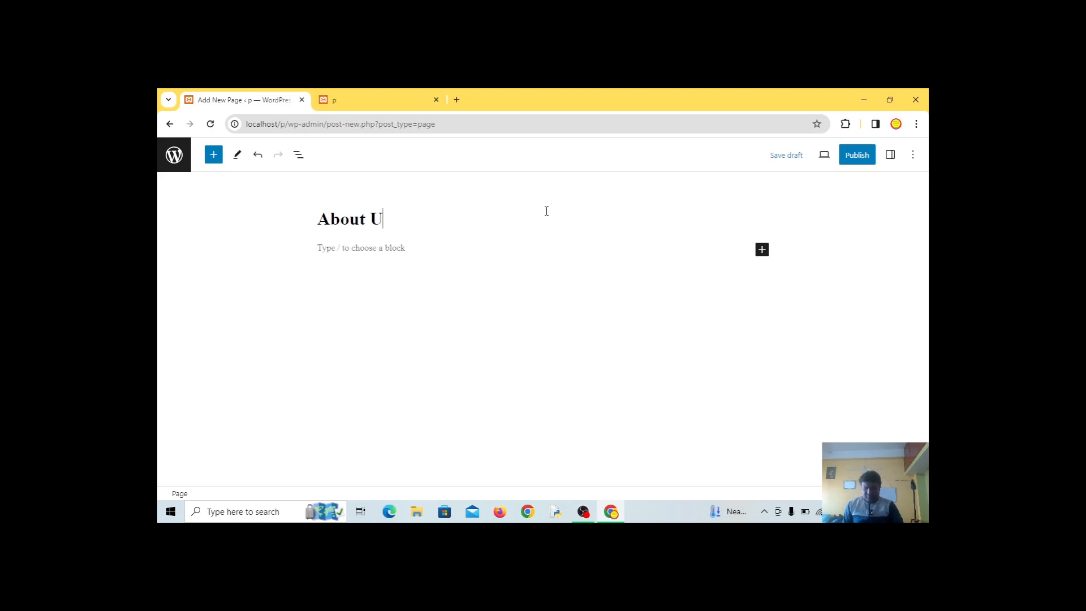
{"action": "left_click", "coordinate": [857, 157]}
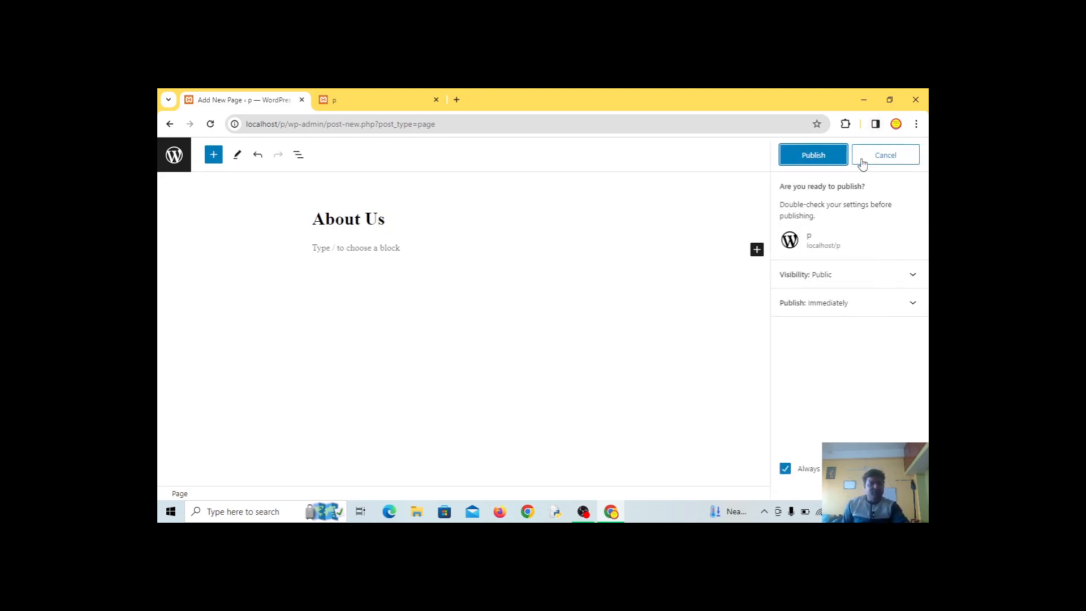
{"action": "left_click", "coordinate": [826, 163]}
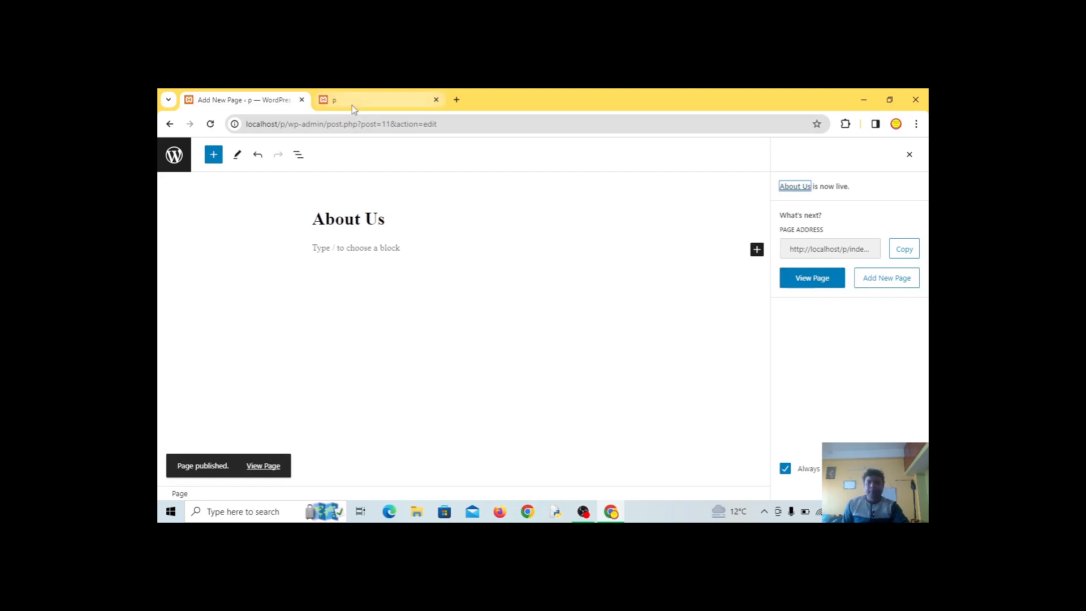
{"action": "left_click", "coordinate": [813, 279]}
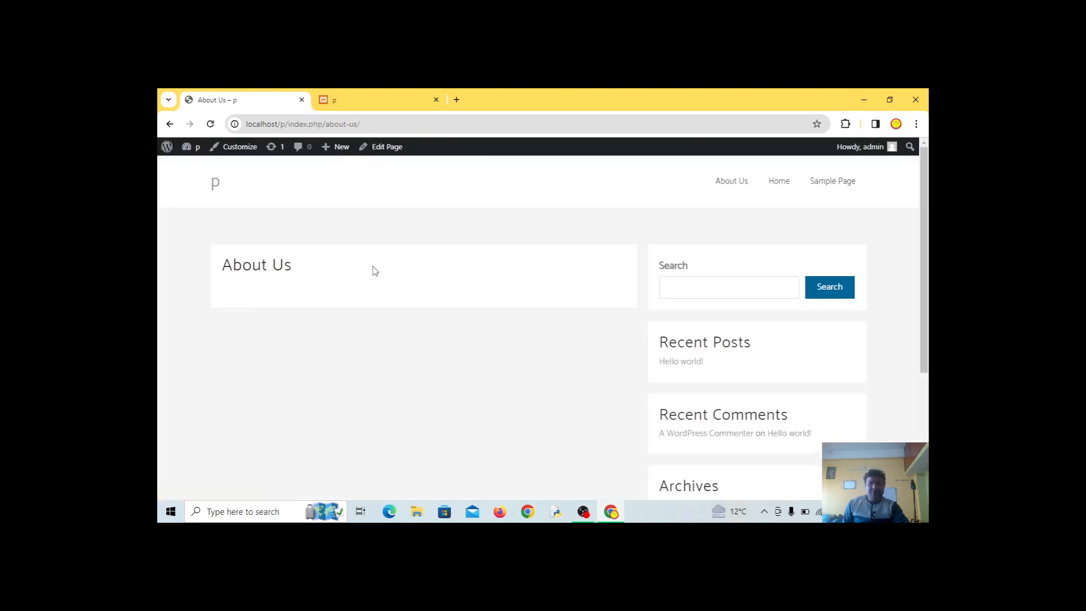
Scroll the live About Us page, then go back twice to the four-page Pages list
{"action": "scroll", "coordinate": [334, 316], "scroll_direction": "down", "scroll_amount": 3}
{"action": "scroll", "coordinate": [346, 329], "scroll_direction": "up", "scroll_amount": 3}
{"action": "left_click", "coordinate": [170, 124]}
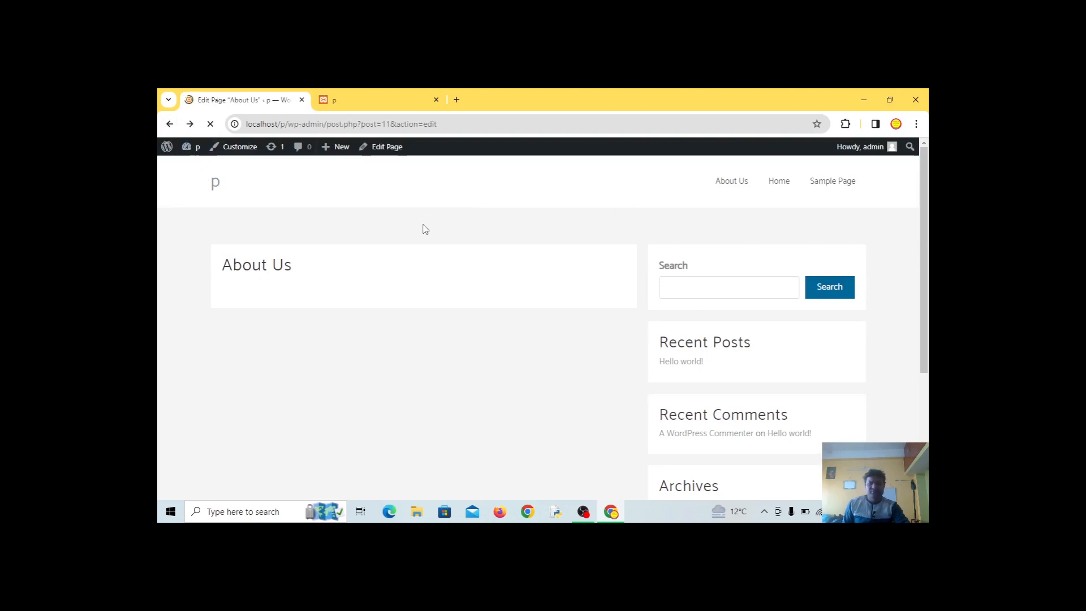
{"action": "left_click", "coordinate": [169, 124]}
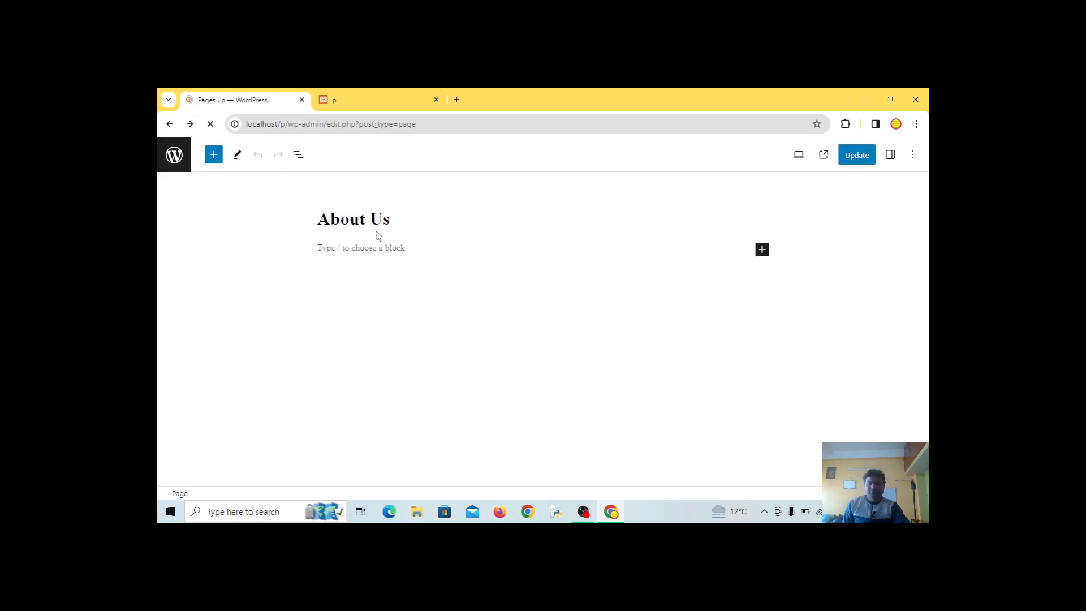
{"action": "scroll", "coordinate": [358, 380], "scroll_direction": "down", "scroll_amount": 1}
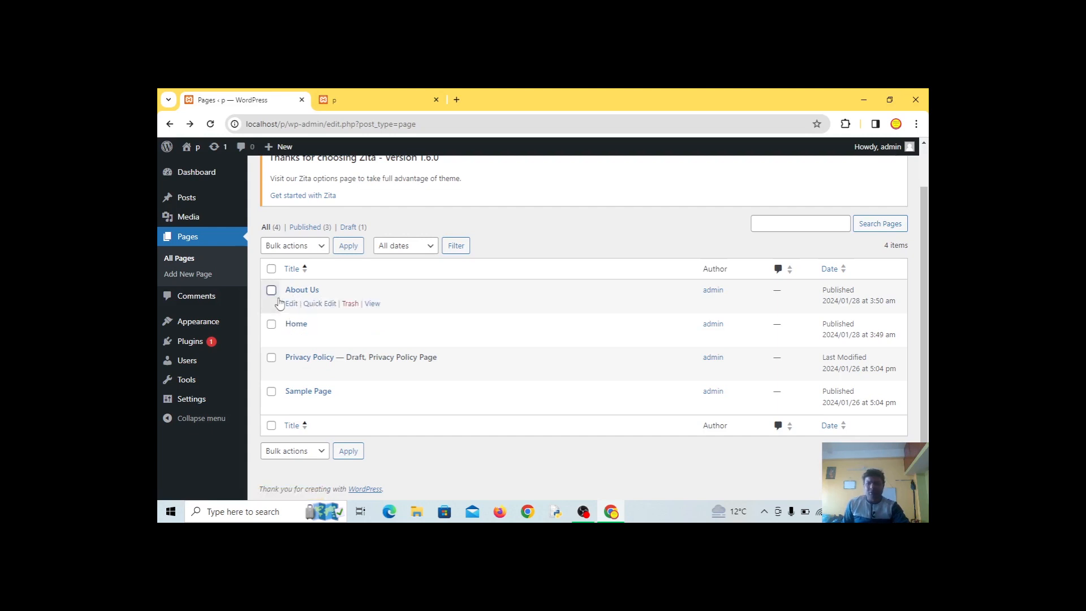
Go to Appearance > Menus and enter 'Top Menu' as the new menu's name
{"action": "mouse_move", "coordinate": [204, 330]}
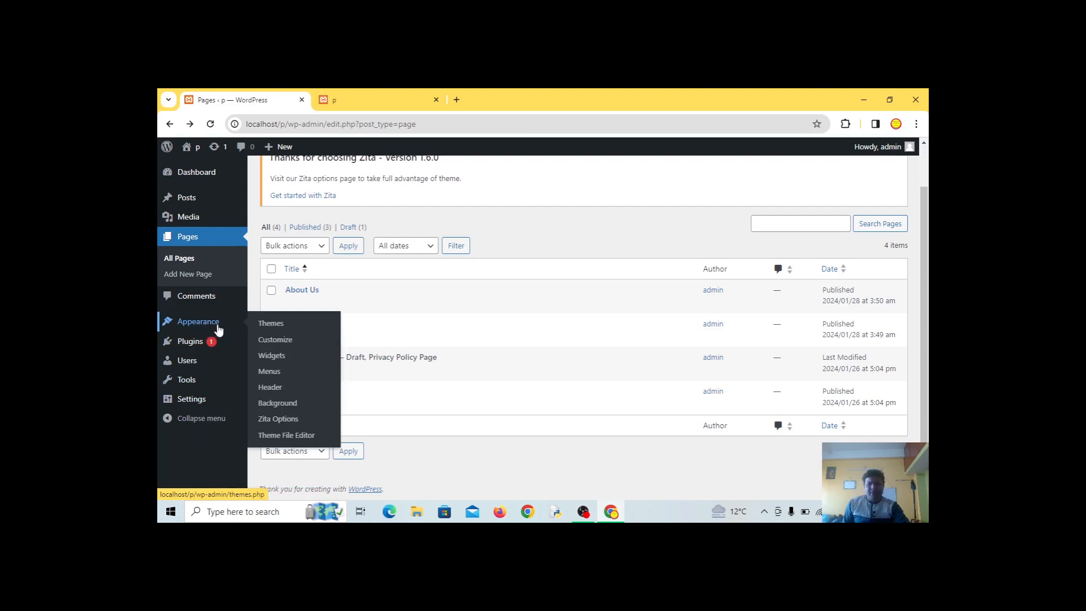
{"action": "left_click", "coordinate": [270, 373]}
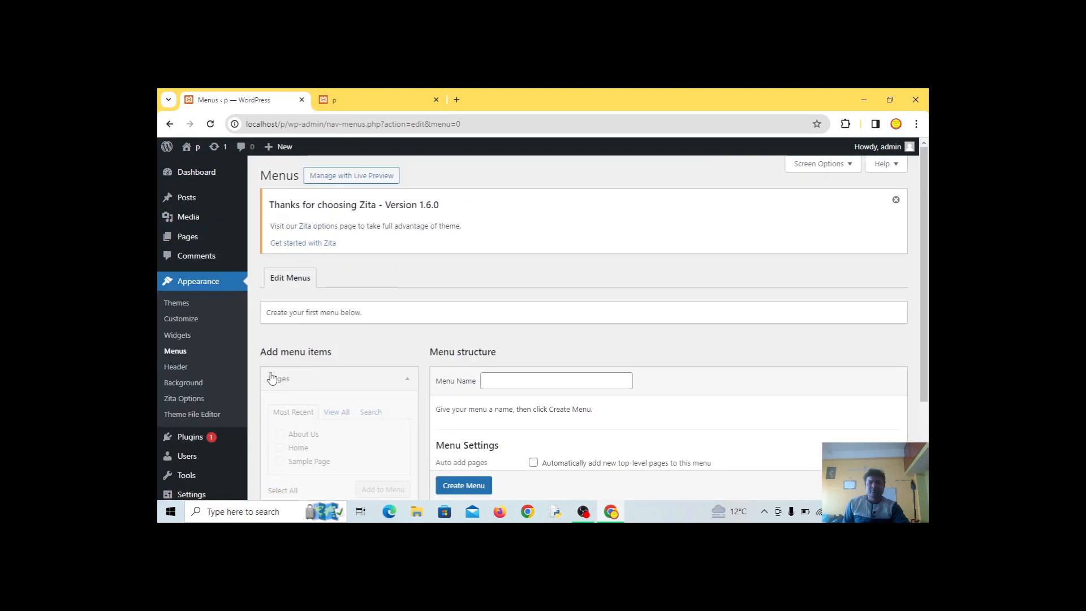
{"action": "scroll", "coordinate": [546, 392], "scroll_direction": "down", "scroll_amount": 4}
{"action": "scroll", "coordinate": [435, 407], "scroll_direction": "up", "scroll_amount": 4}
{"action": "scroll", "coordinate": [526, 307], "scroll_direction": "down", "scroll_amount": 3}
{"action": "left_click", "coordinate": [487, 254]}
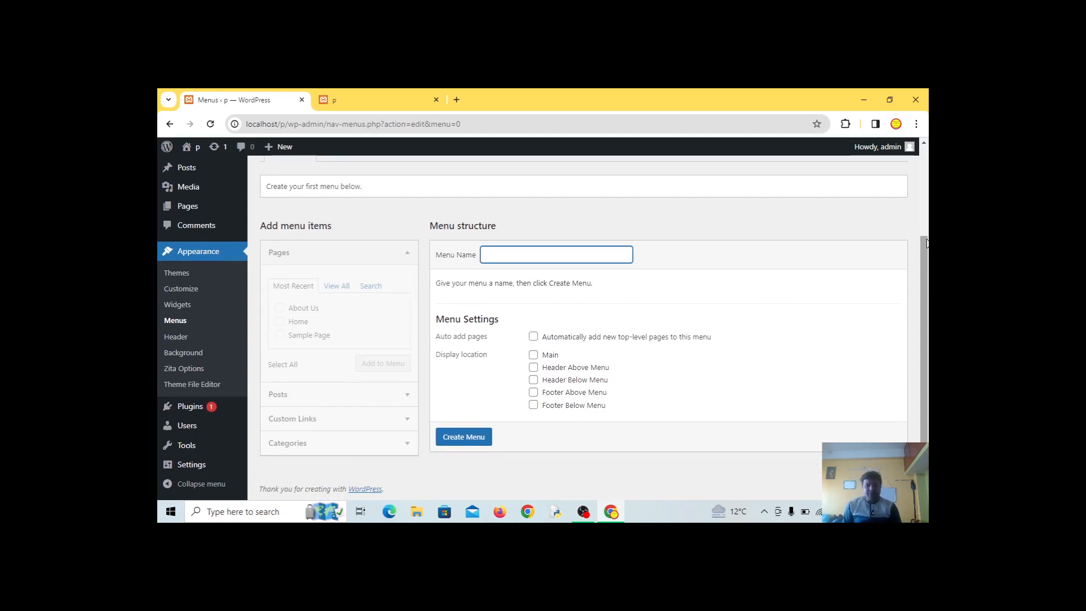
{"action": "type", "text": "Top Mu"}
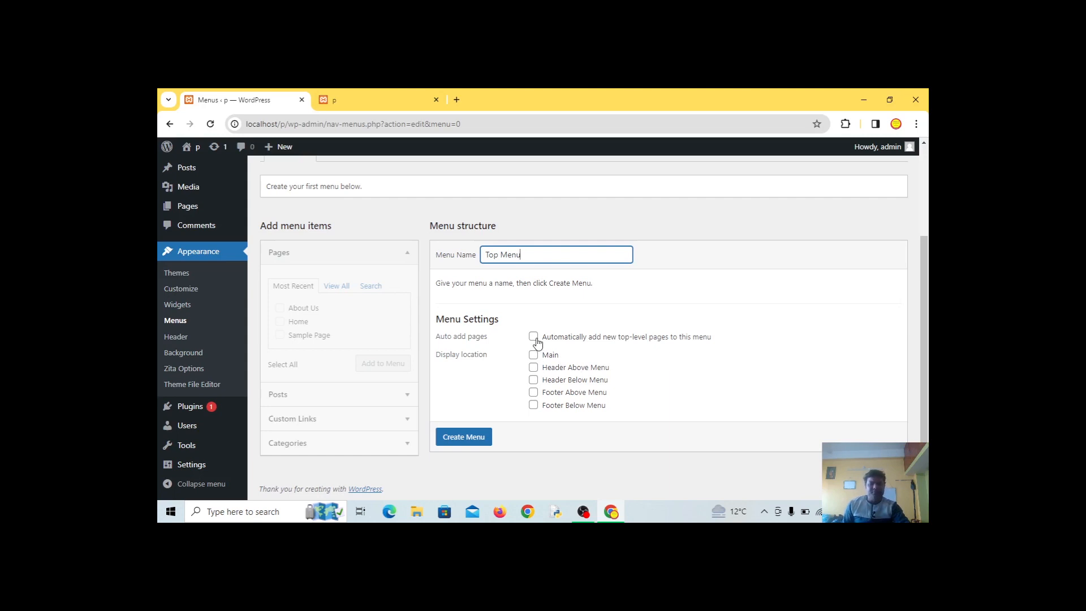
Enable auto-adding new top-level pages and create the still-empty Top Menu
{"action": "left_click", "coordinate": [358, 105]}
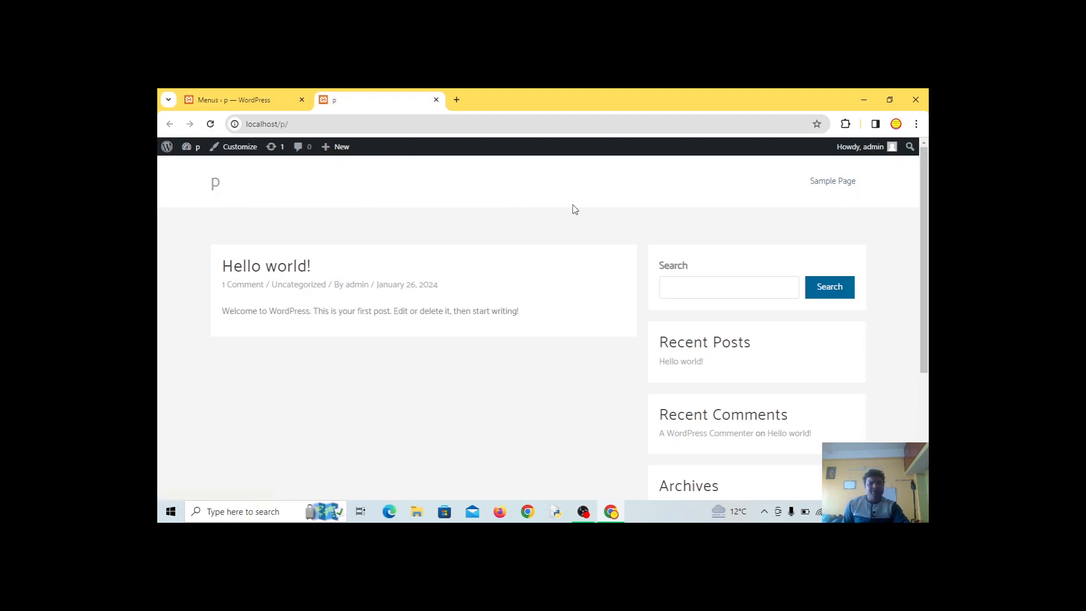
{"action": "left_click", "coordinate": [243, 101]}
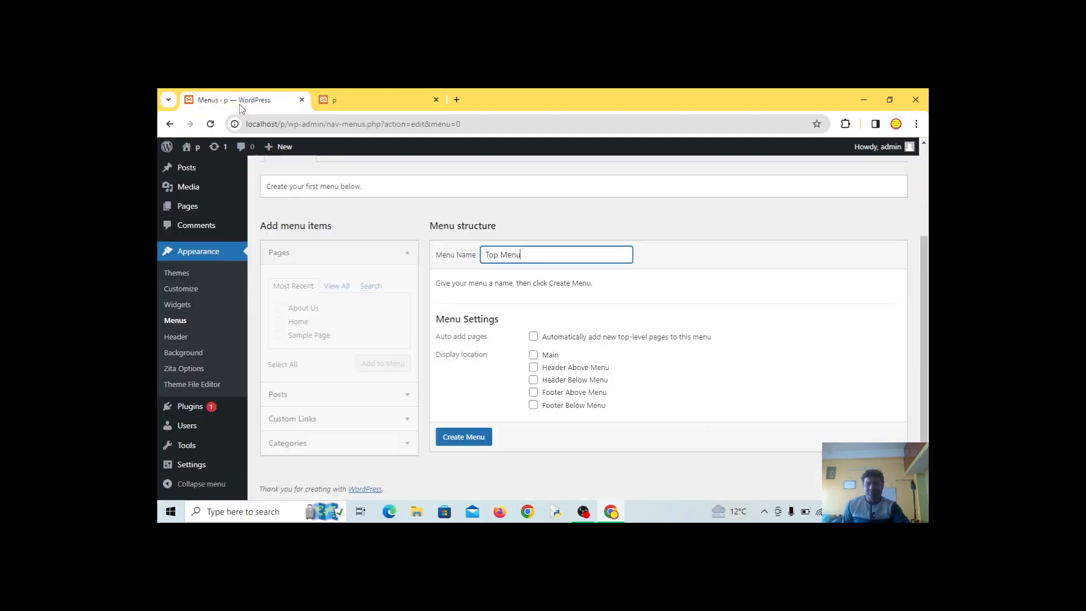
{"action": "left_click", "coordinate": [533, 337]}
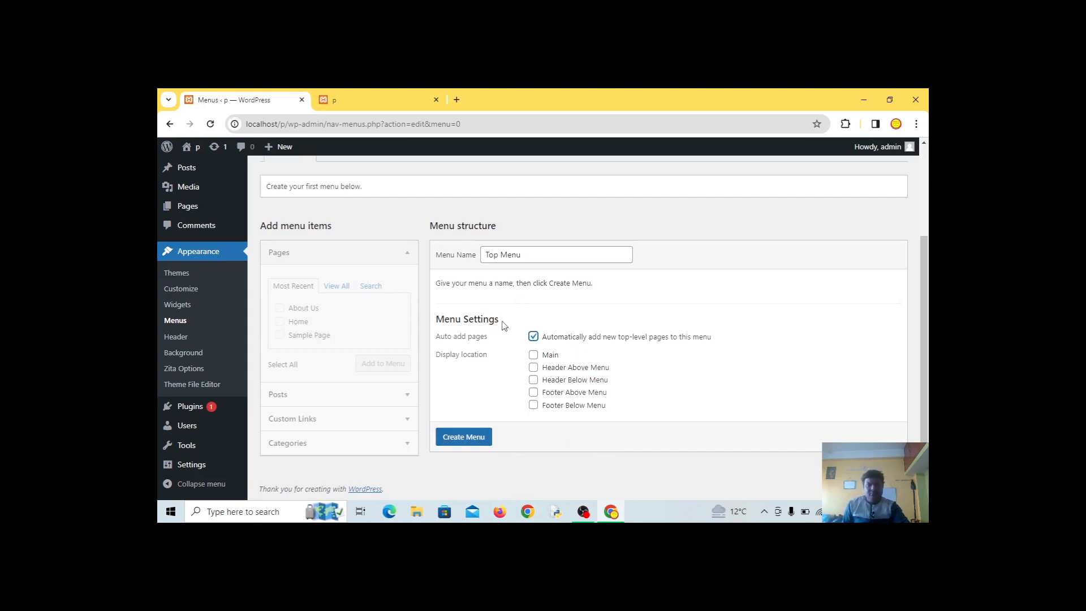
{"action": "left_click", "coordinate": [459, 439]}
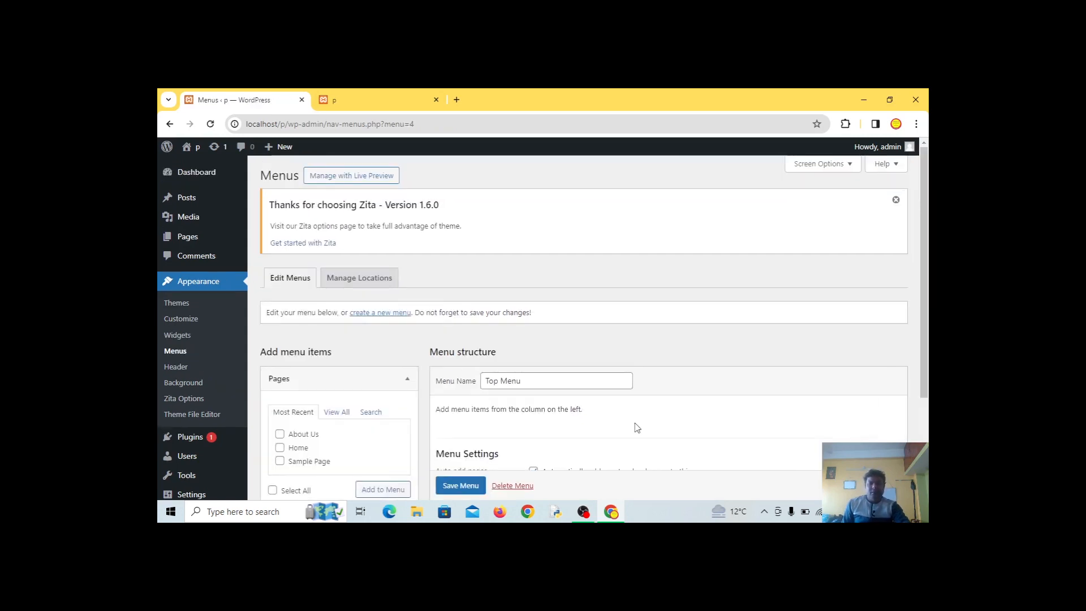
{"action": "scroll", "coordinate": [638, 428], "scroll_direction": "down", "scroll_amount": 3}
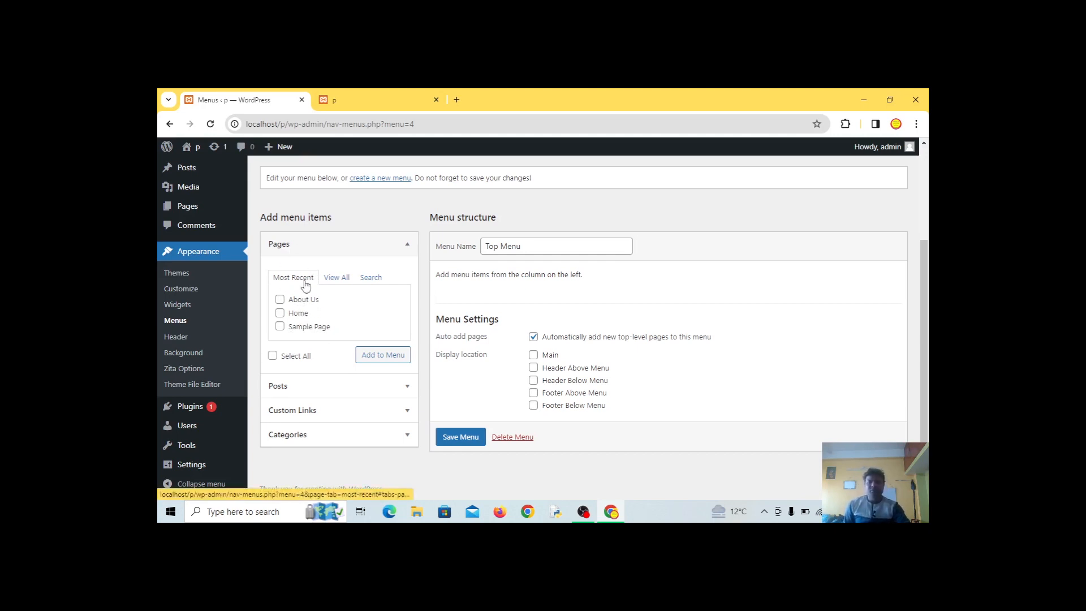
Select About Us and Home under Pages, add them to Top Menu, and save the menu
{"action": "left_click", "coordinate": [280, 299]}
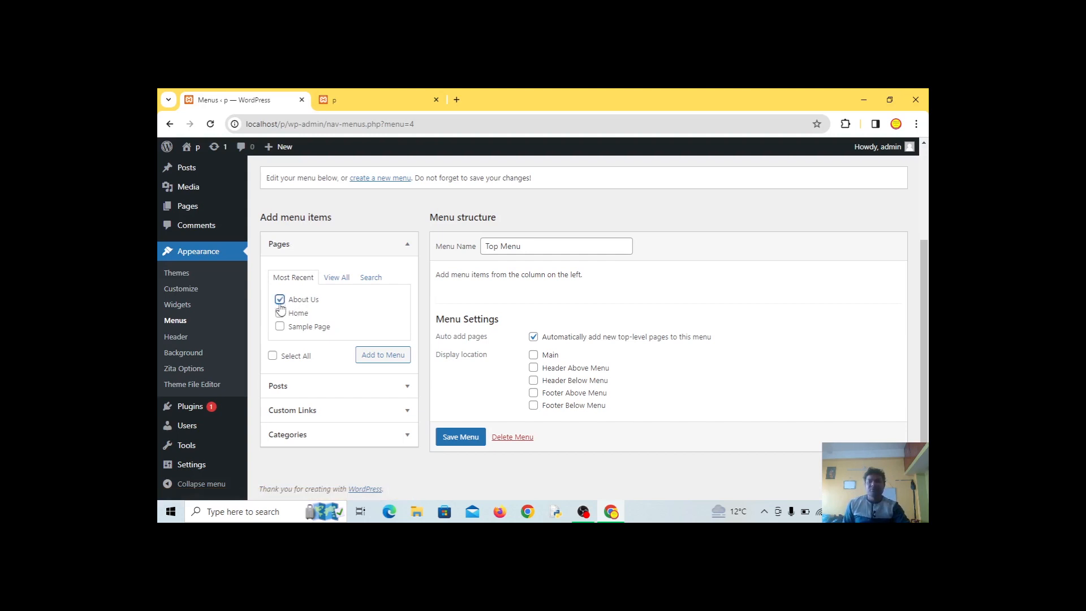
{"action": "left_click", "coordinate": [279, 313]}
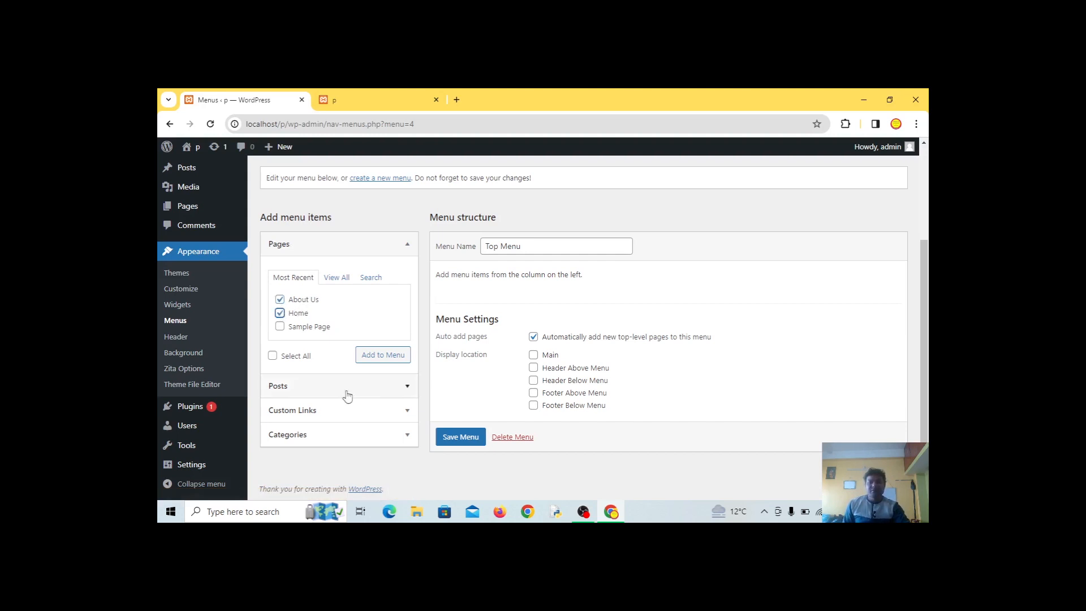
{"action": "left_click", "coordinate": [383, 357]}
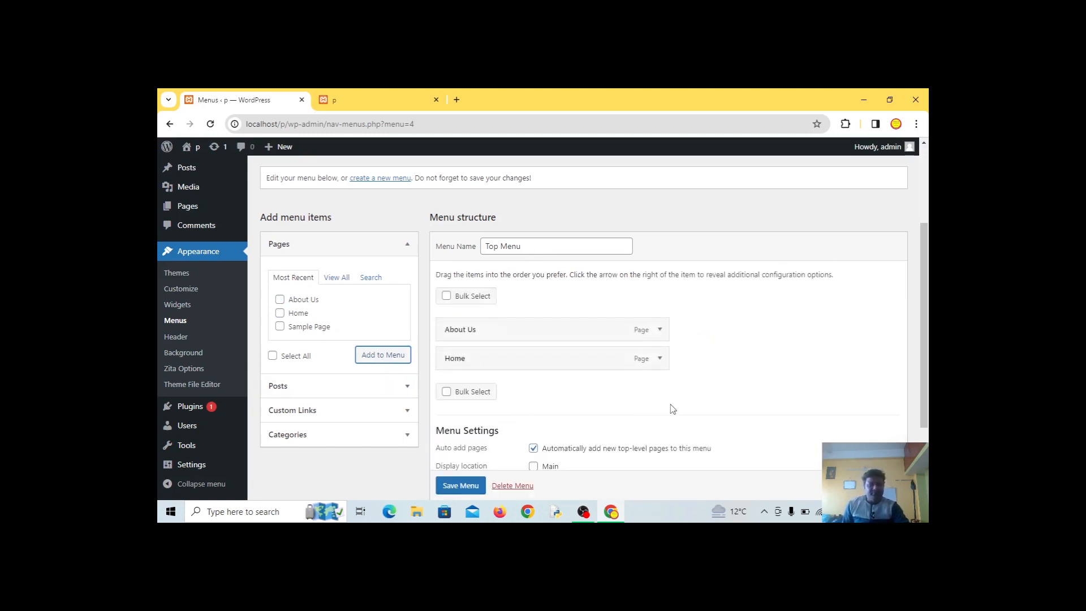
{"action": "scroll", "coordinate": [705, 485], "scroll_direction": "down", "scroll_amount": 3}
{"action": "left_click", "coordinate": [473, 439]}
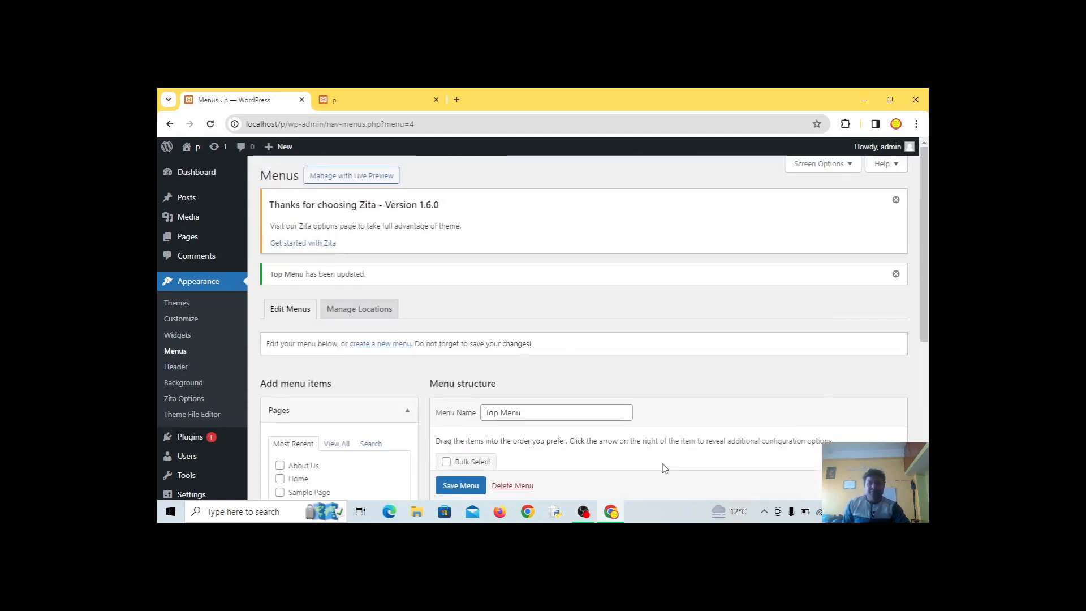
{"action": "scroll", "coordinate": [665, 468], "scroll_direction": "down", "scroll_amount": 4}
{"action": "scroll", "coordinate": [665, 471], "scroll_direction": "down", "scroll_amount": 2}
{"action": "scroll", "coordinate": [666, 474], "scroll_direction": "up", "scroll_amount": 4}
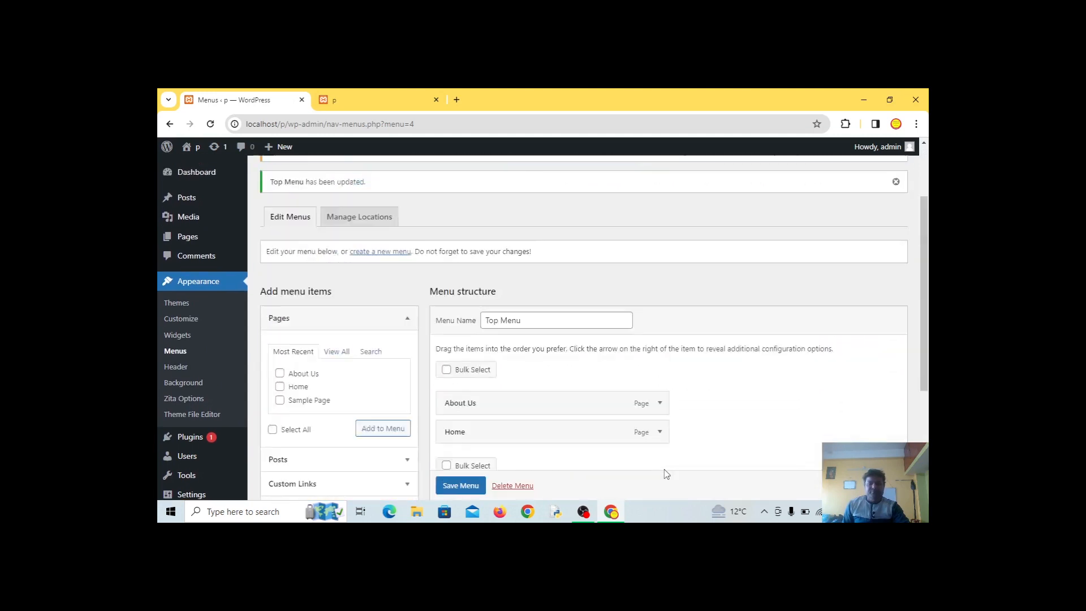
{"action": "scroll", "coordinate": [665, 473], "scroll_direction": "up", "scroll_amount": 3}
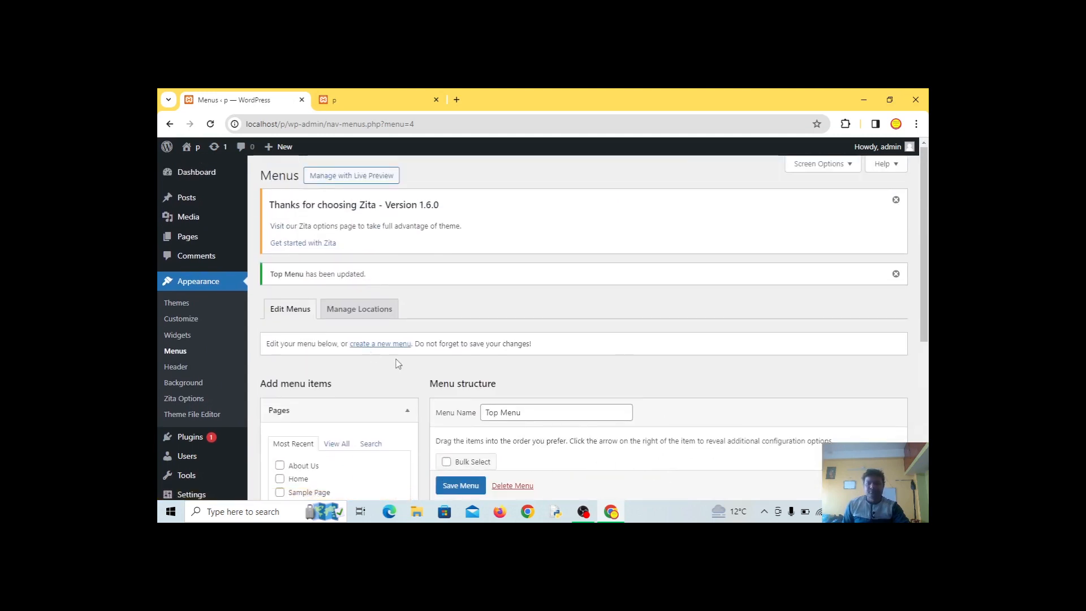
Reload the live site to check the header shows About Us, Home and Sample Page, then return to Menus admin
{"action": "left_click", "coordinate": [337, 102]}
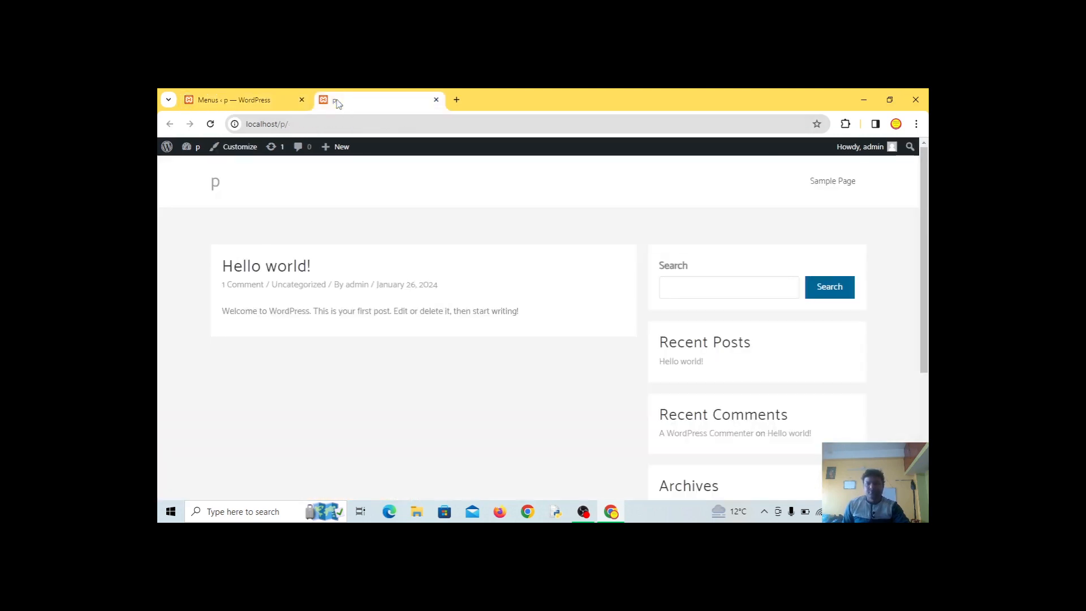
{"action": "left_click", "coordinate": [210, 124]}
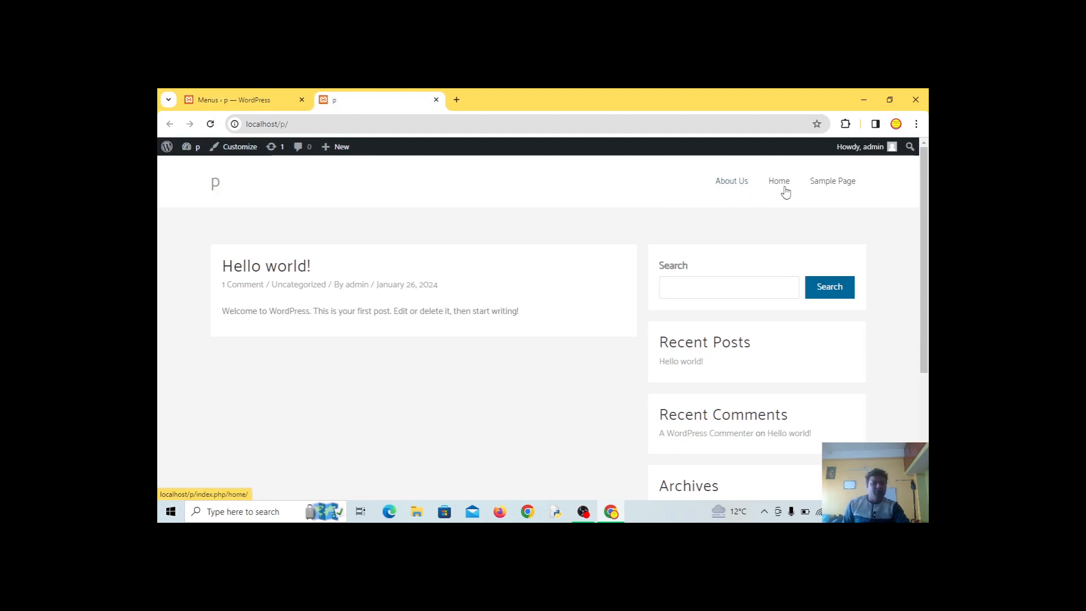
{"action": "left_click", "coordinate": [246, 100]}
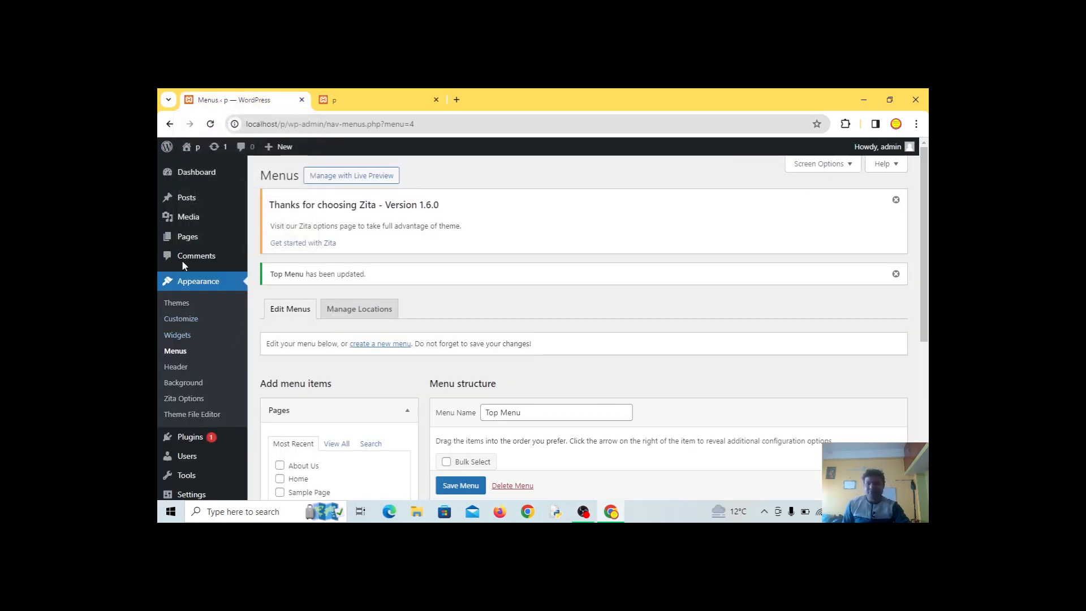
Move Sample Page to the trash from the All Pages list
{"action": "left_click", "coordinate": [185, 242]}
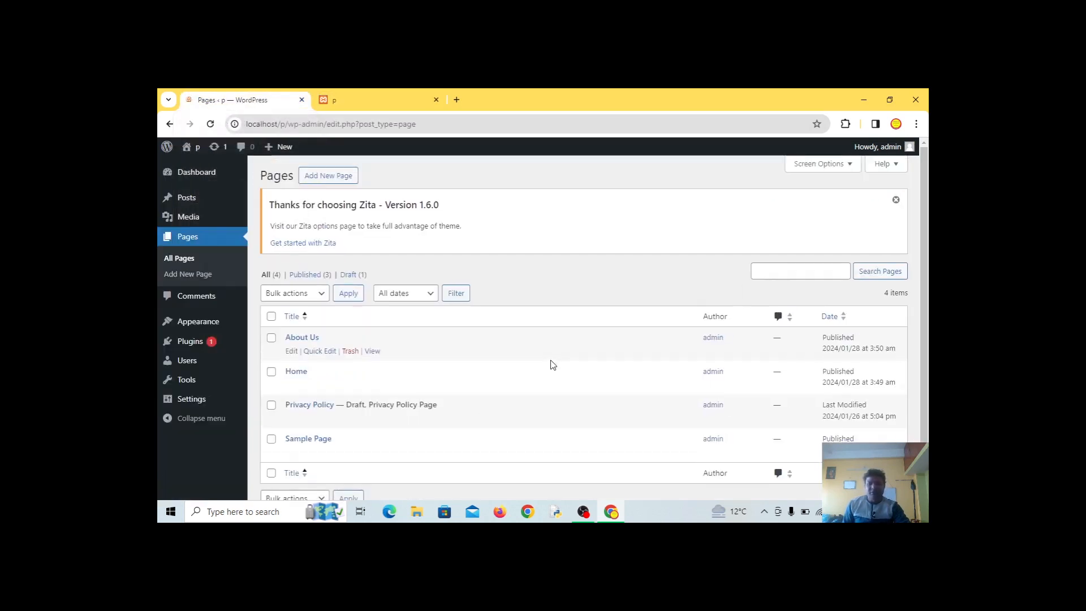
{"action": "scroll", "coordinate": [300, 447], "scroll_direction": "down", "scroll_amount": 1}
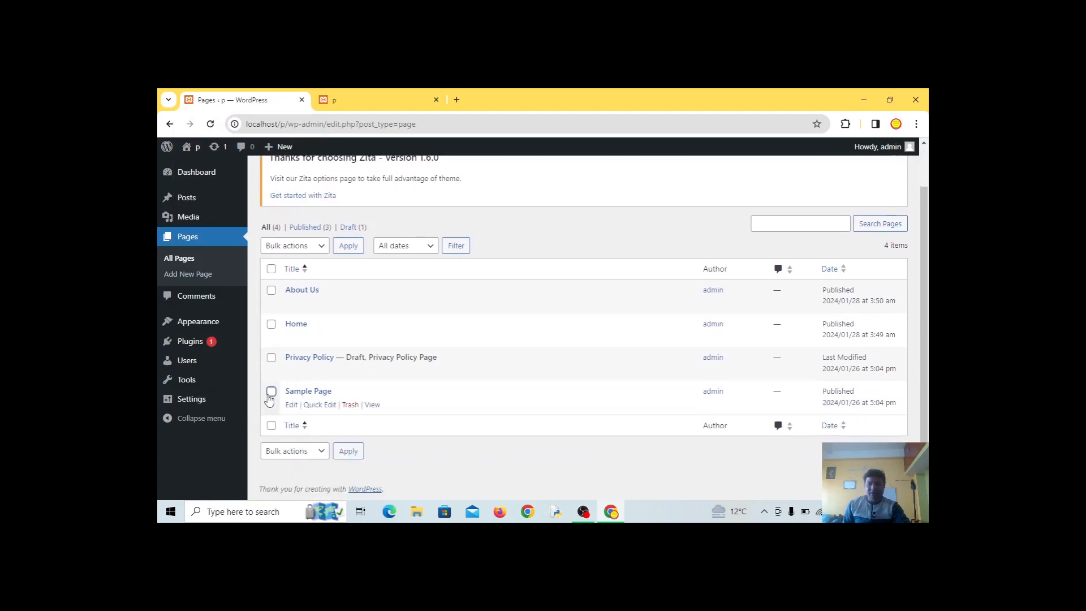
{"action": "left_click", "coordinate": [352, 406]}
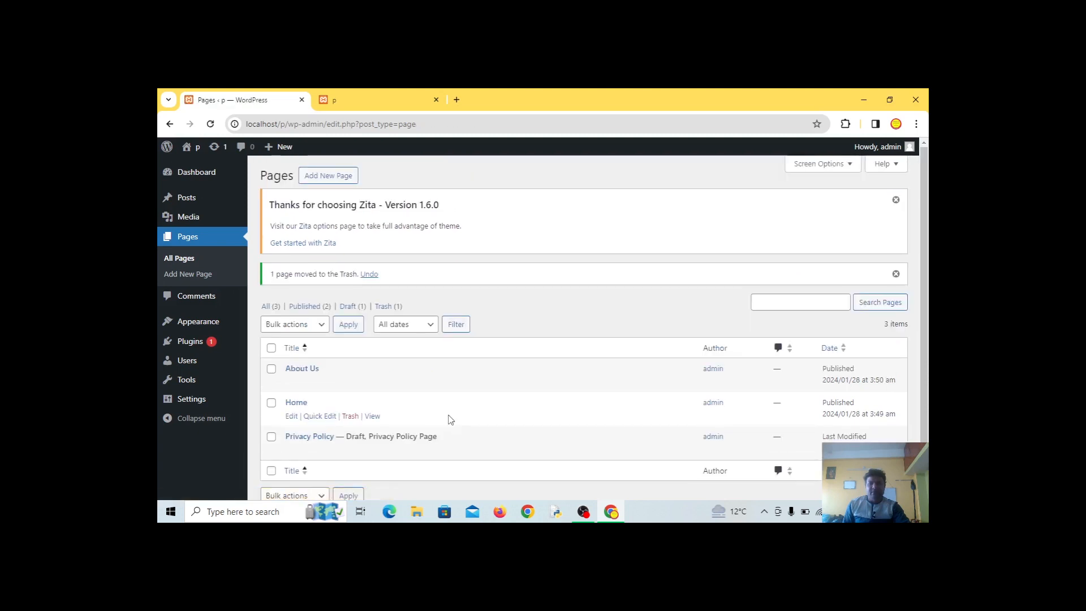
Reload the live site to confirm the header lists only About Us and Home, then return to admin
{"action": "left_click", "coordinate": [339, 100]}
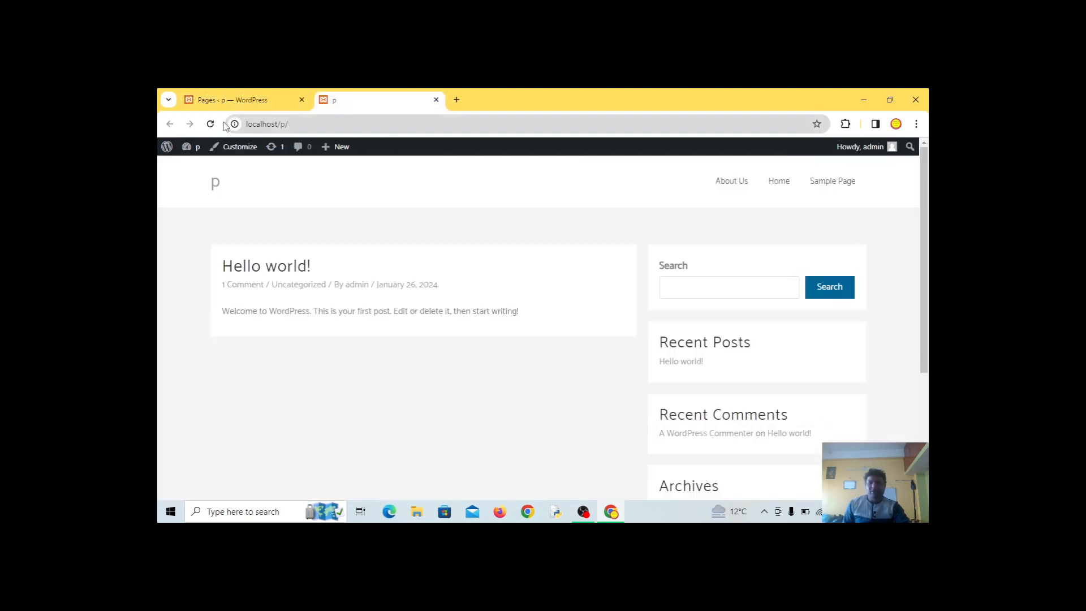
{"action": "left_click", "coordinate": [209, 124]}
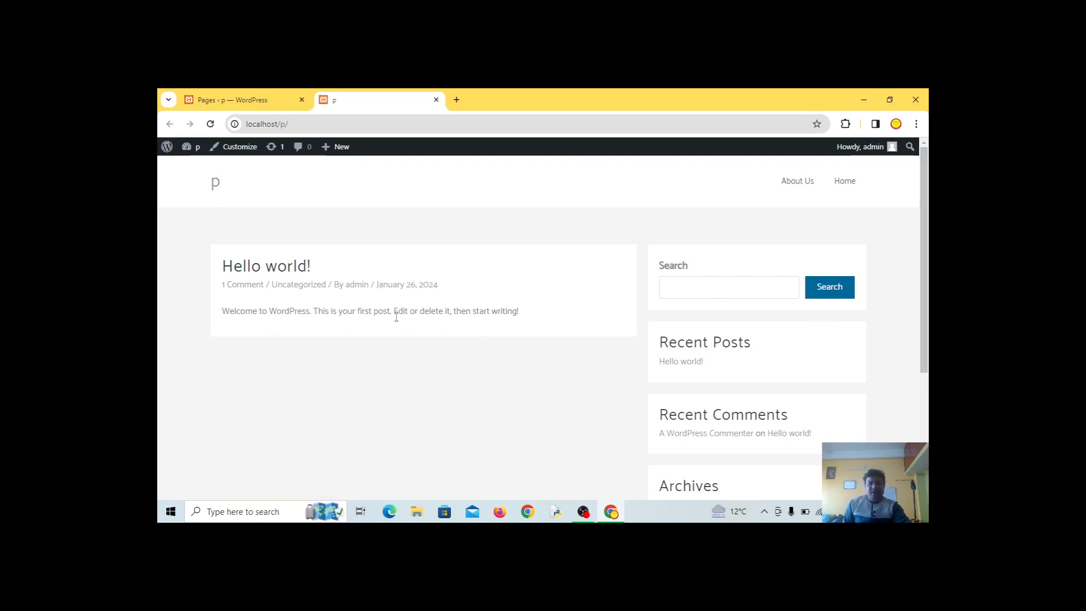
{"action": "scroll", "coordinate": [386, 367], "scroll_direction": "down", "scroll_amount": 2}
{"action": "scroll", "coordinate": [389, 371], "scroll_direction": "up", "scroll_amount": 2}
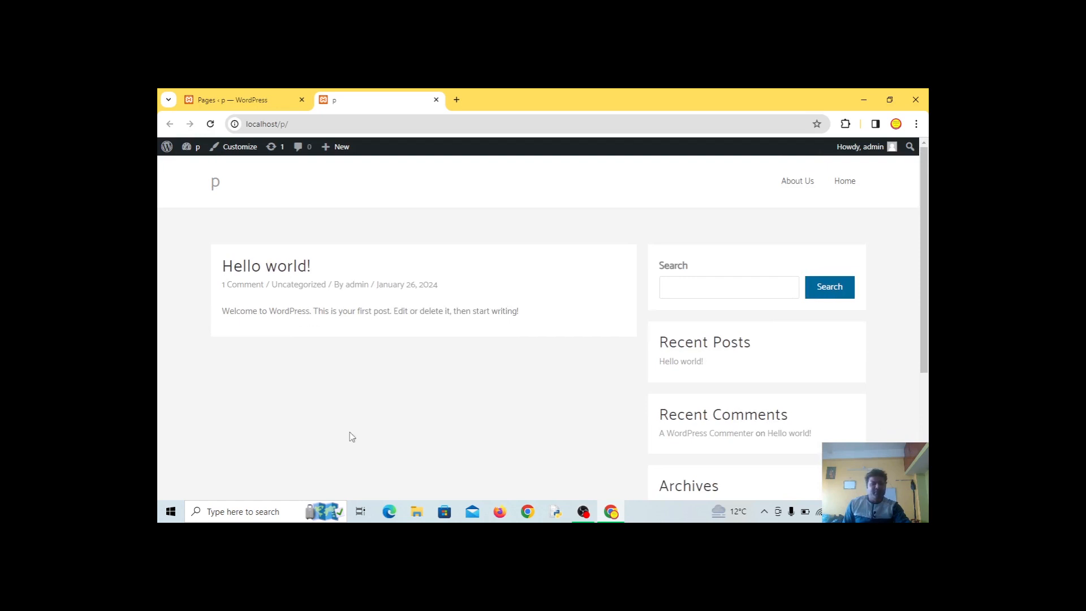
{"action": "scroll", "coordinate": [710, 452], "scroll_direction": "down", "scroll_amount": 2}
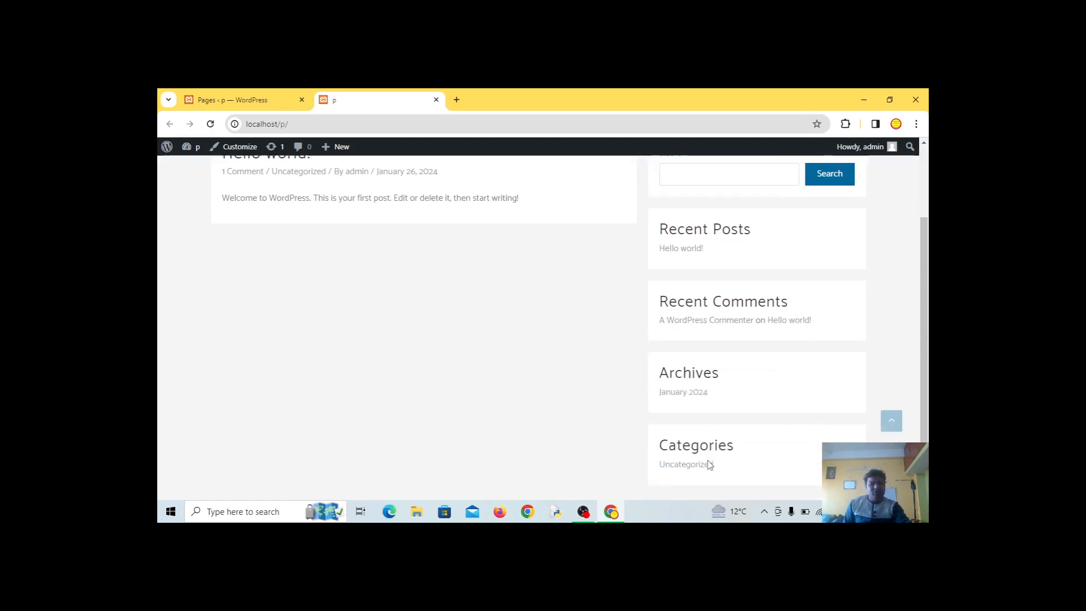
{"action": "scroll", "coordinate": [712, 464], "scroll_direction": "down", "scroll_amount": 2}
{"action": "scroll", "coordinate": [712, 463], "scroll_direction": "up", "scroll_amount": 4}
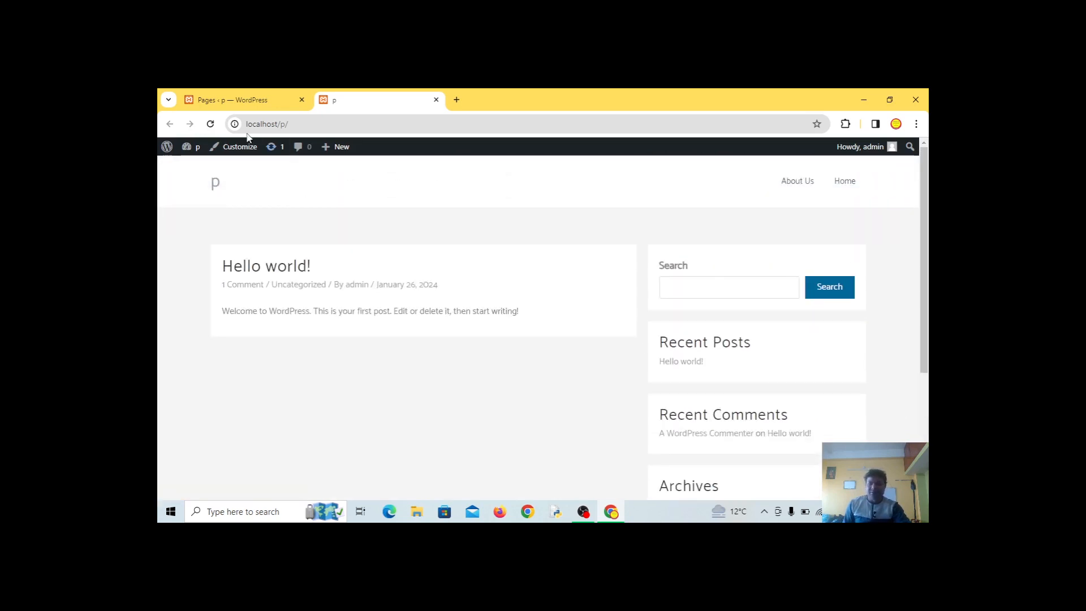
{"action": "left_click", "coordinate": [233, 103]}
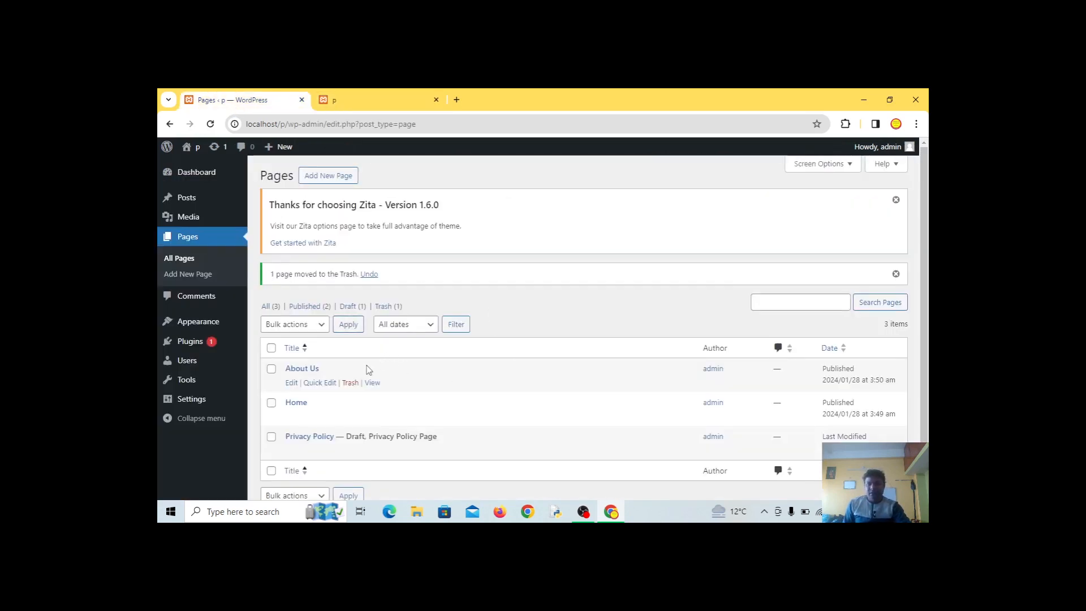
Open Installed Plugins, showing inactive Akismet Anti-spam and Hello Dolly
{"action": "scroll", "coordinate": [422, 451], "scroll_direction": "down", "scroll_amount": 1}
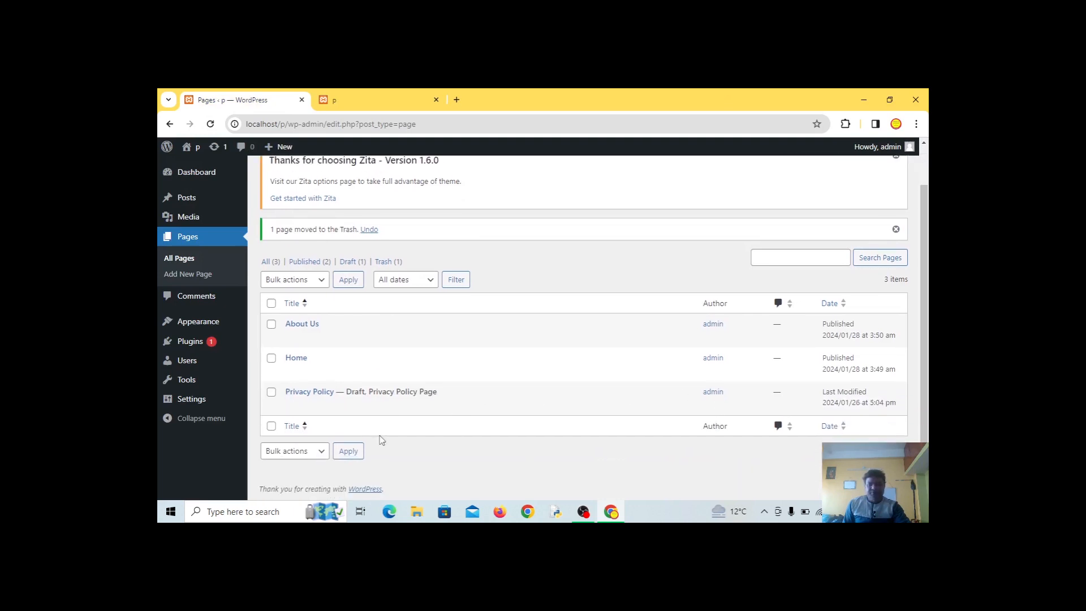
{"action": "scroll", "coordinate": [432, 444], "scroll_direction": "up", "scroll_amount": 1}
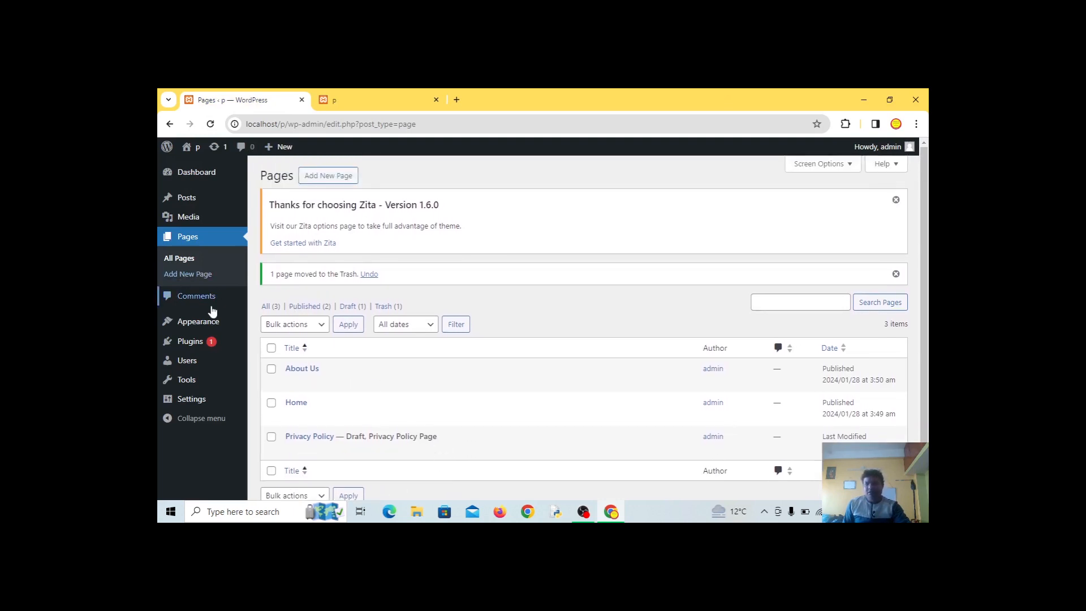
{"action": "mouse_move", "coordinate": [209, 380]}
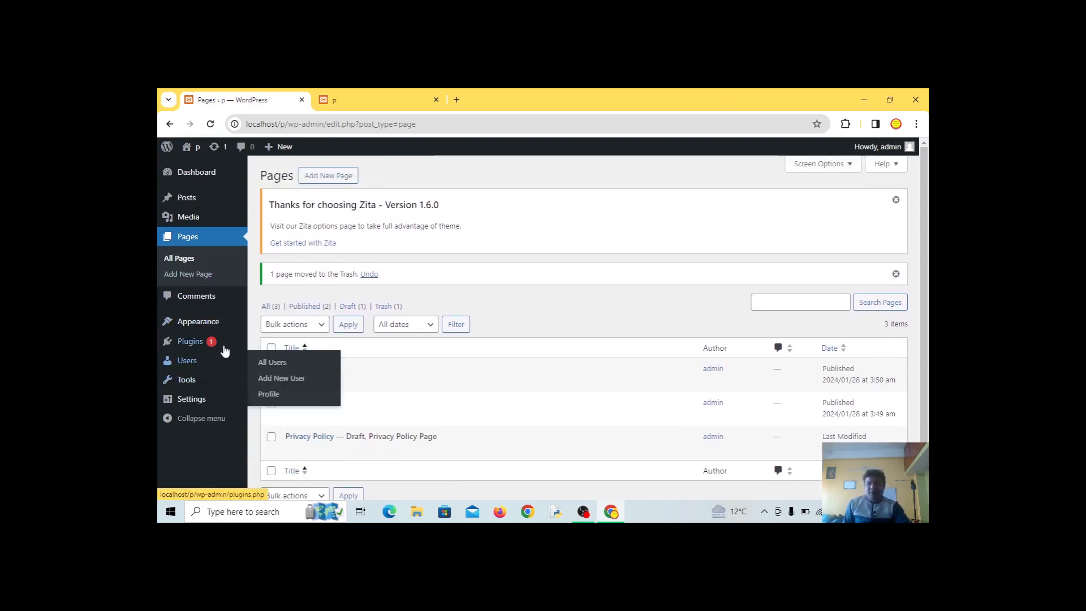
{"action": "mouse_move", "coordinate": [215, 355]}
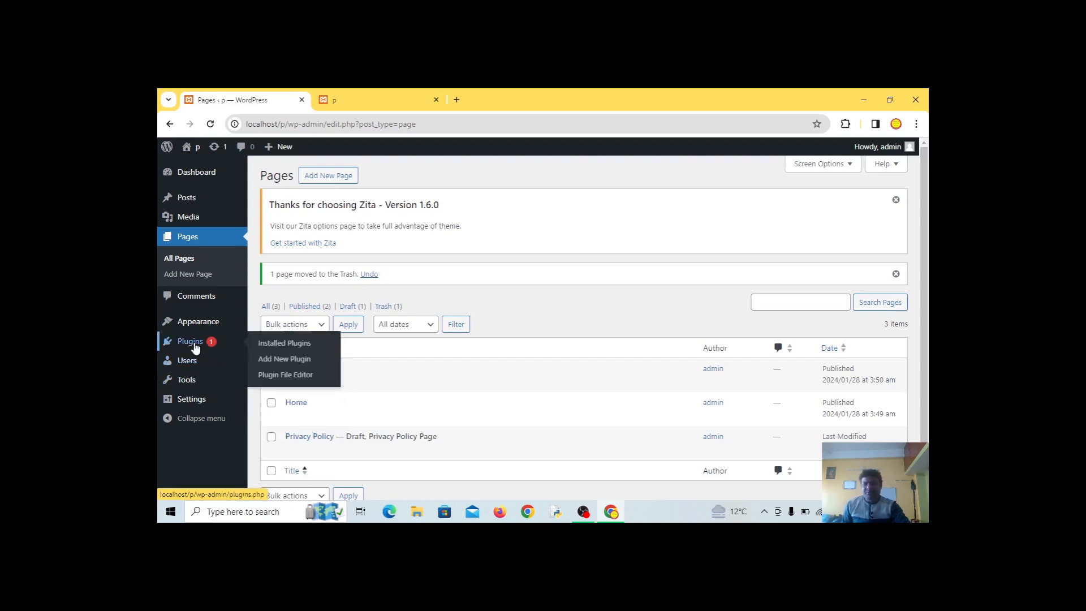
{"action": "mouse_move", "coordinate": [198, 328]}
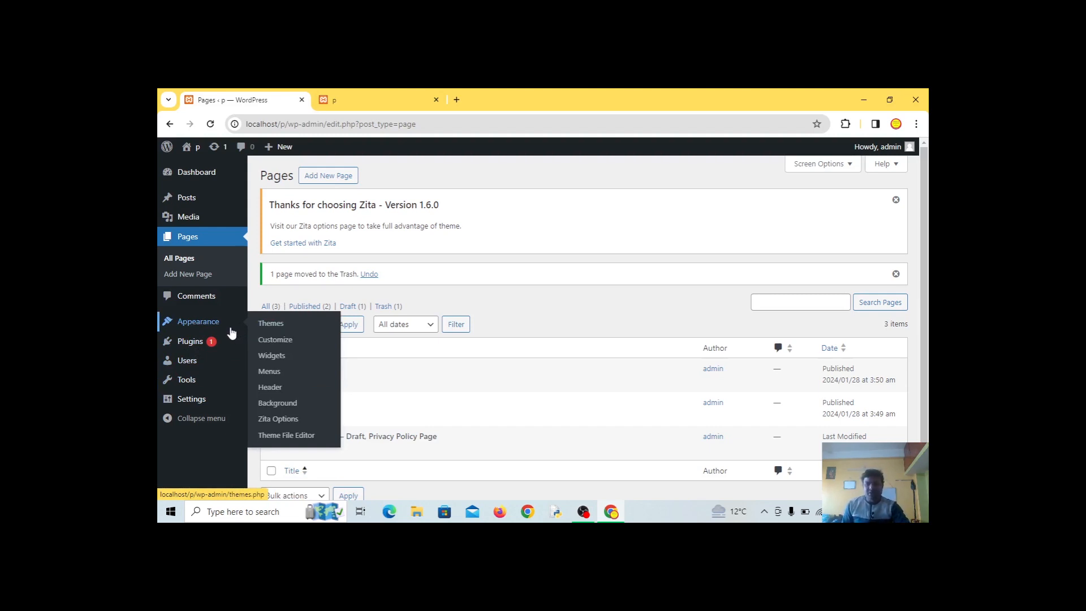
{"action": "left_click", "coordinate": [192, 348]}
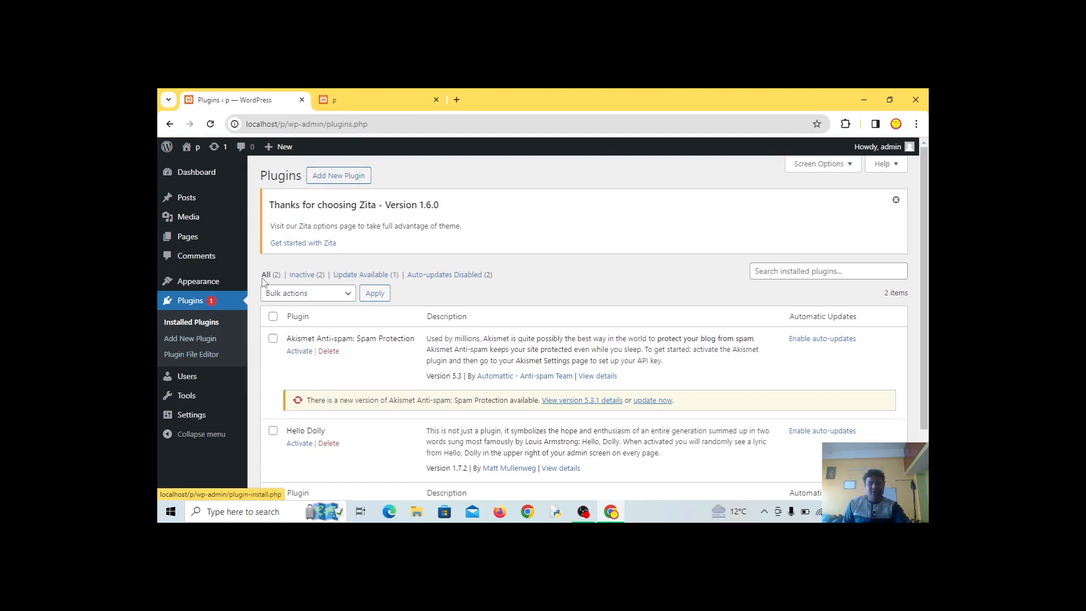
Open Add New Plugin and browse featured plugins such as Classic Editor, Jetpack and Classic Widgets
{"action": "left_click", "coordinate": [348, 177]}
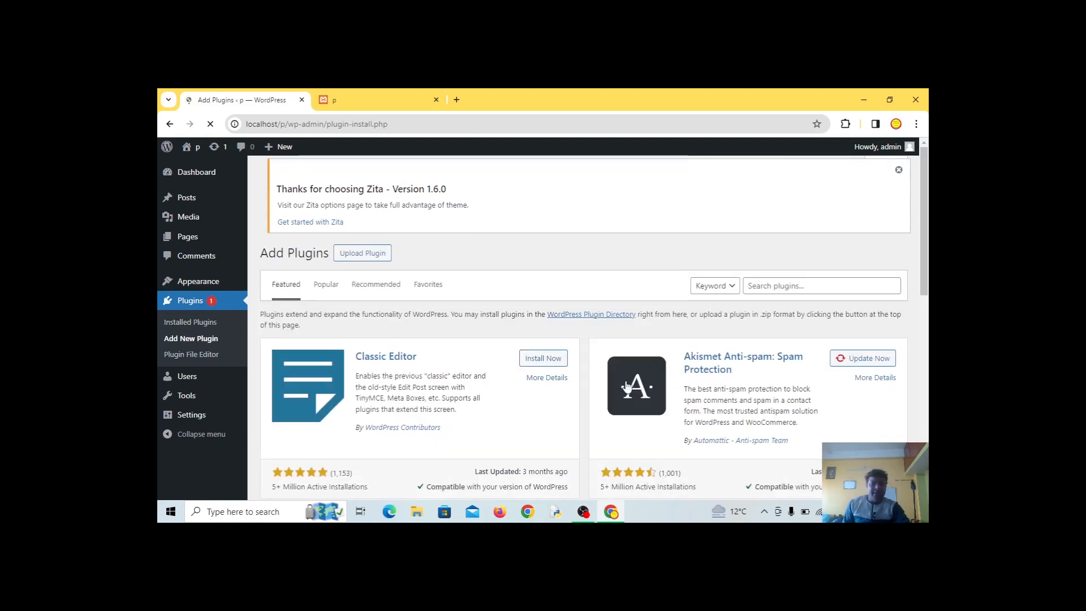
{"action": "scroll", "coordinate": [441, 399], "scroll_direction": "down", "scroll_amount": 3}
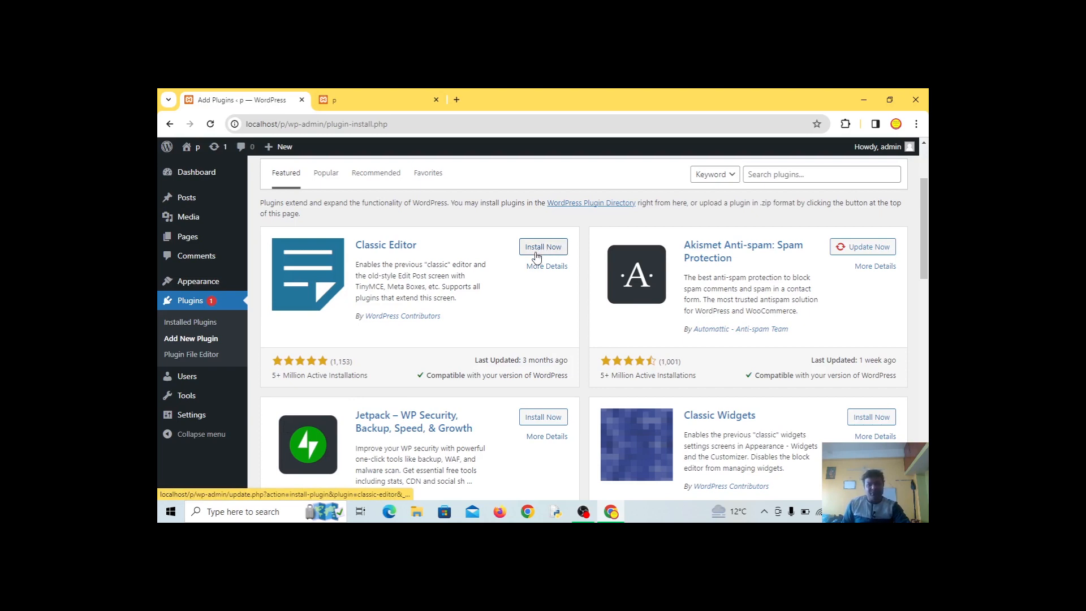
{"action": "scroll", "coordinate": [424, 388], "scroll_direction": "down", "scroll_amount": 4}
{"action": "scroll", "coordinate": [395, 363], "scroll_direction": "up", "scroll_amount": 4}
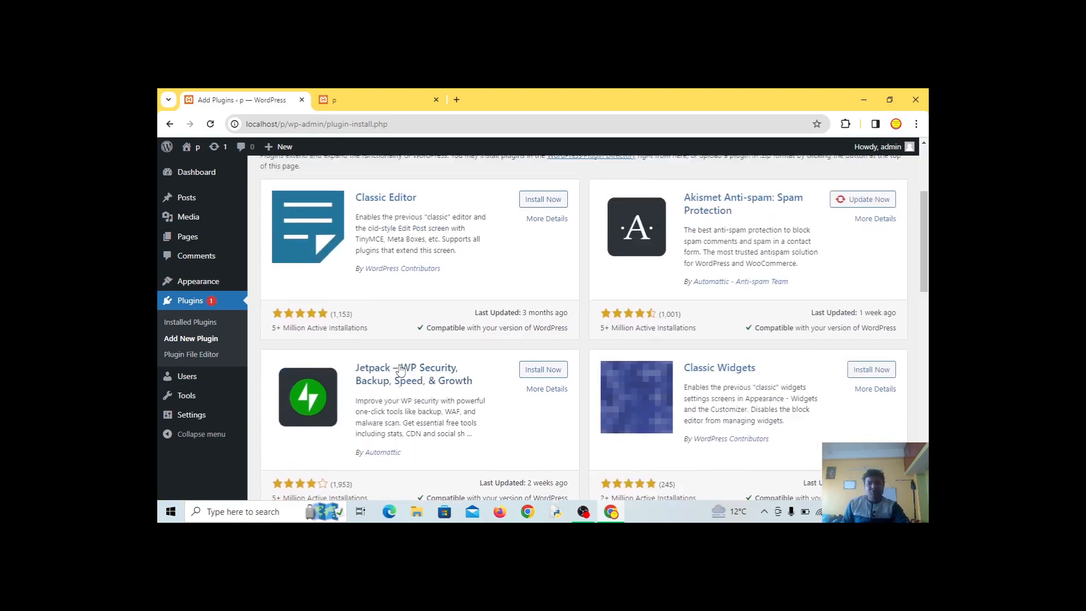
{"action": "scroll", "coordinate": [450, 362], "scroll_direction": "down", "scroll_amount": 5}
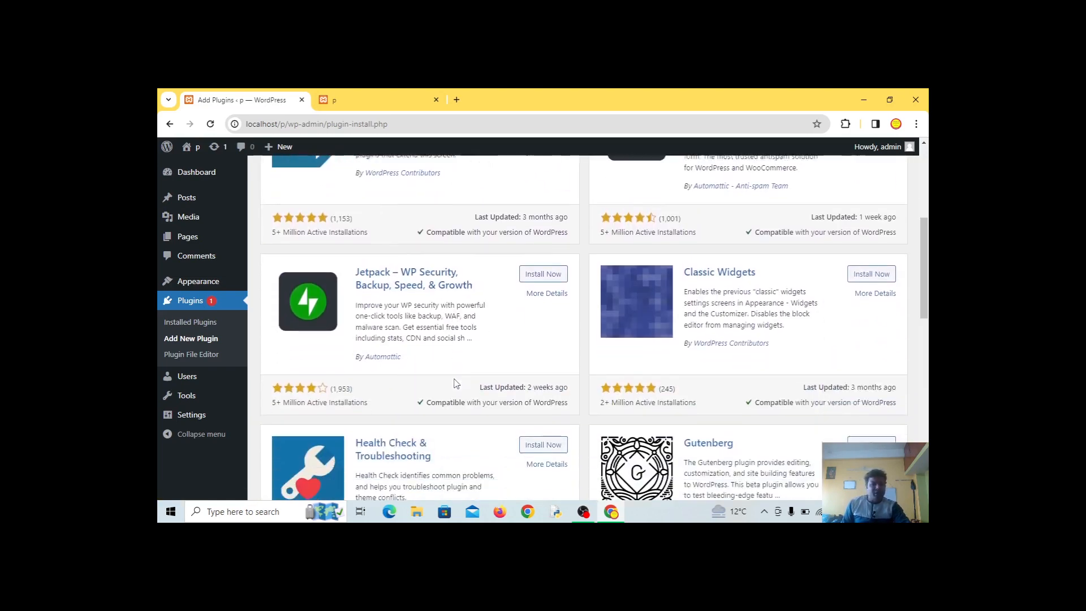
{"action": "scroll", "coordinate": [486, 403], "scroll_direction": "down", "scroll_amount": 2}
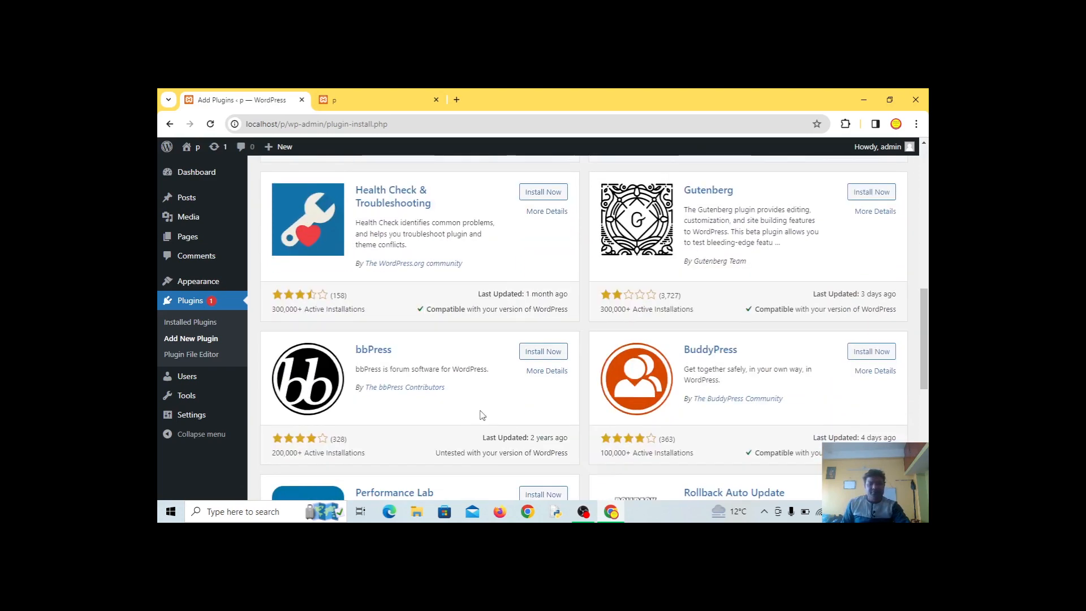
{"action": "scroll", "coordinate": [580, 413], "scroll_direction": "down", "scroll_amount": 4}
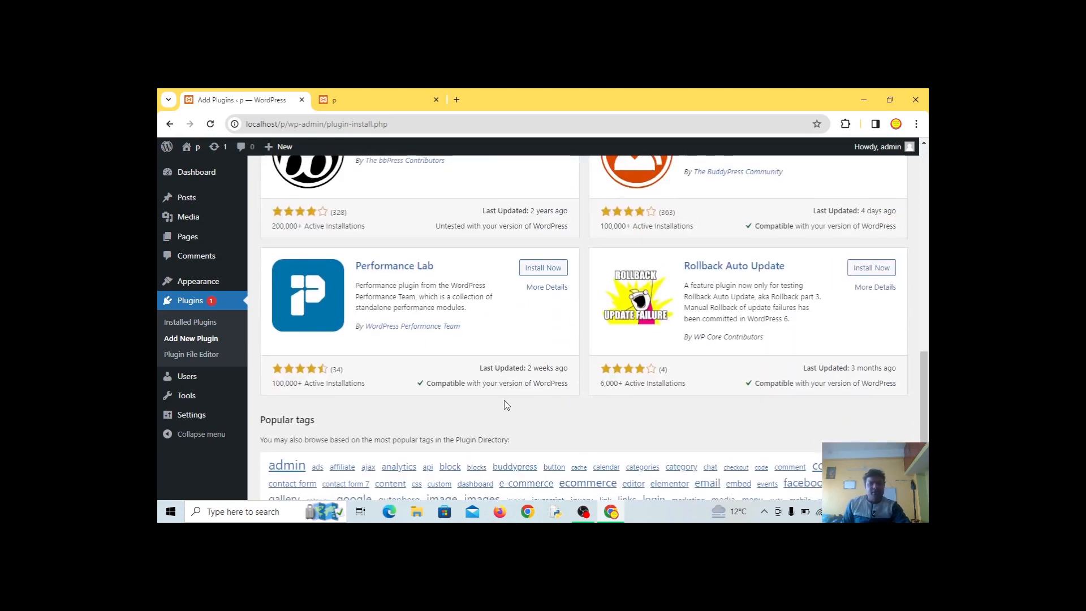
{"action": "scroll", "coordinate": [507, 406], "scroll_direction": "down", "scroll_amount": 3}
{"action": "scroll", "coordinate": [506, 405], "scroll_direction": "up", "scroll_amount": 12}
{"action": "scroll", "coordinate": [503, 401], "scroll_direction": "up", "scroll_amount": 2}
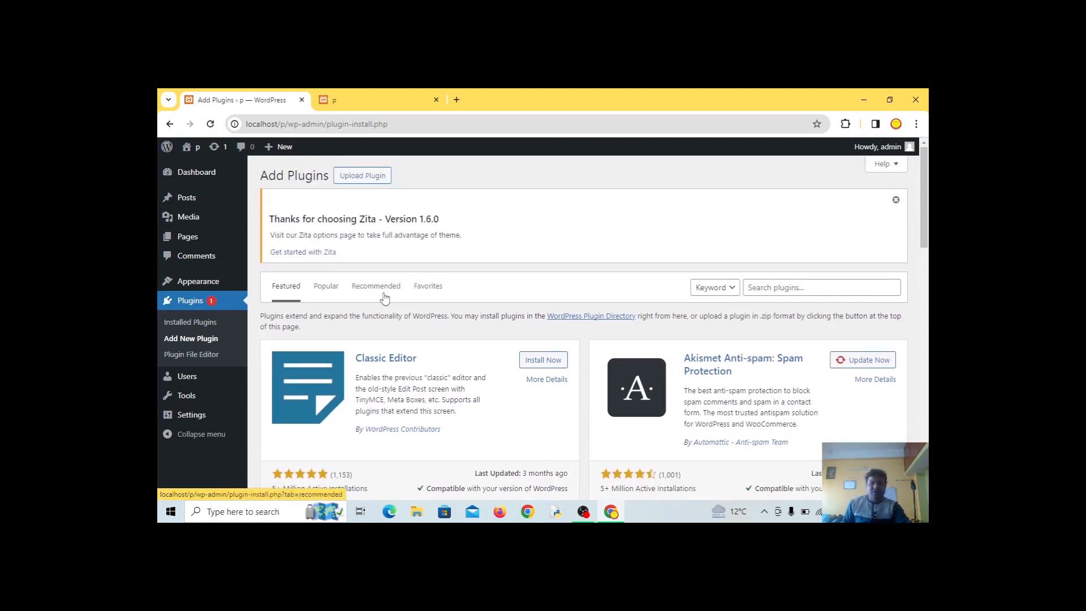
Focus the Search plugins box, then view the live front page with the Hello world! post
{"action": "left_click", "coordinate": [753, 290]}
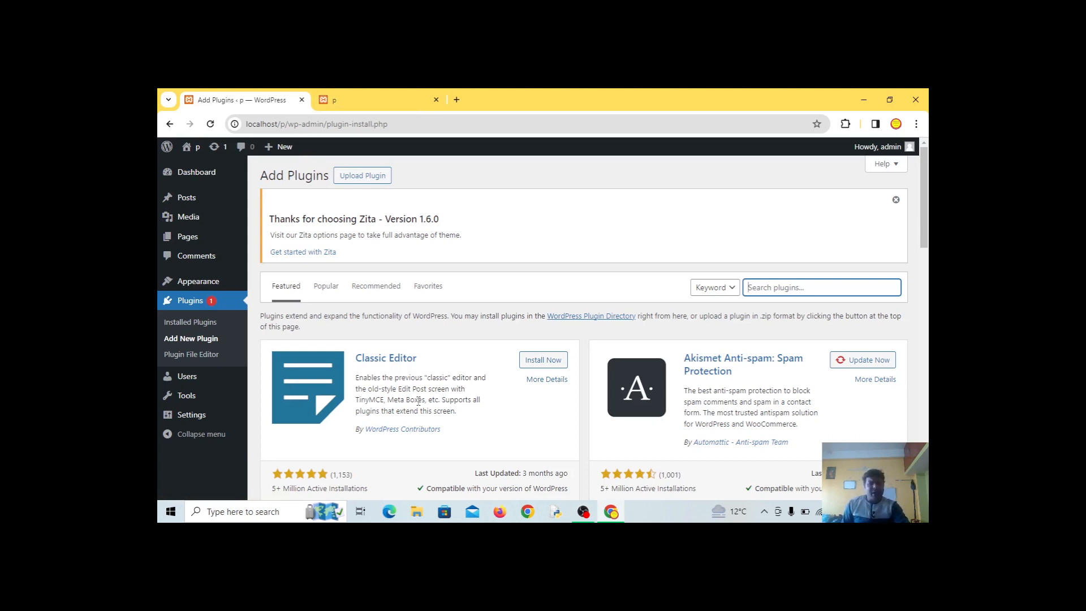
{"action": "scroll", "coordinate": [414, 374], "scroll_direction": "down", "scroll_amount": 2}
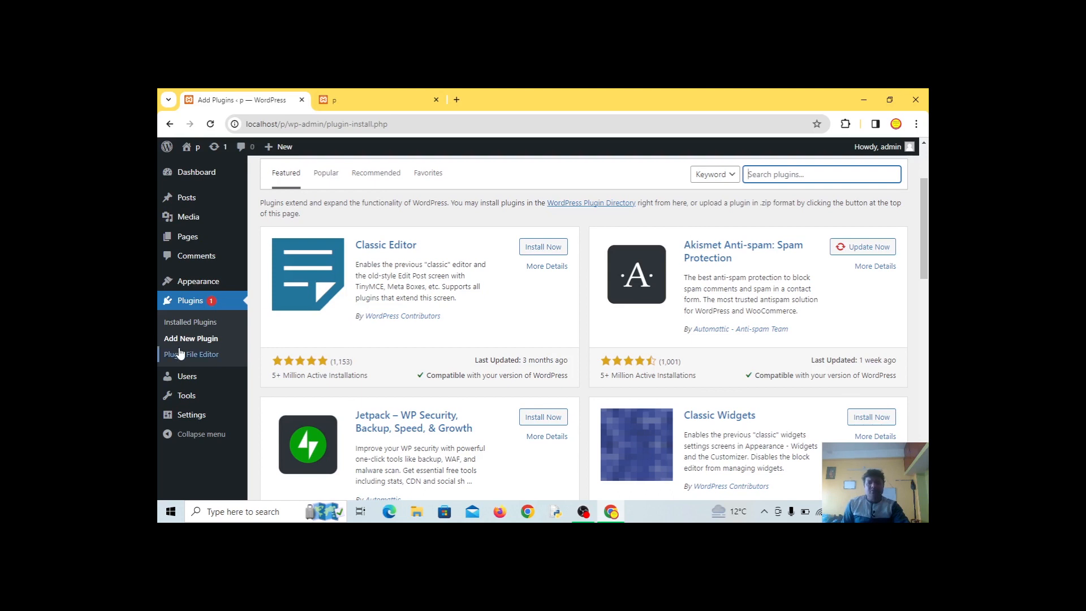
{"action": "left_click", "coordinate": [351, 103]}
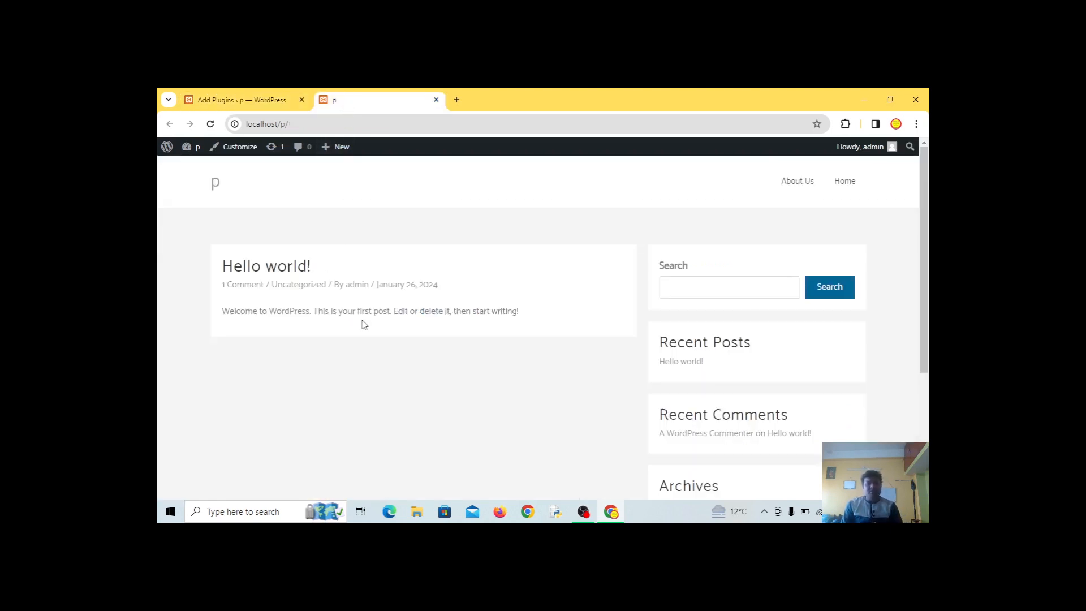